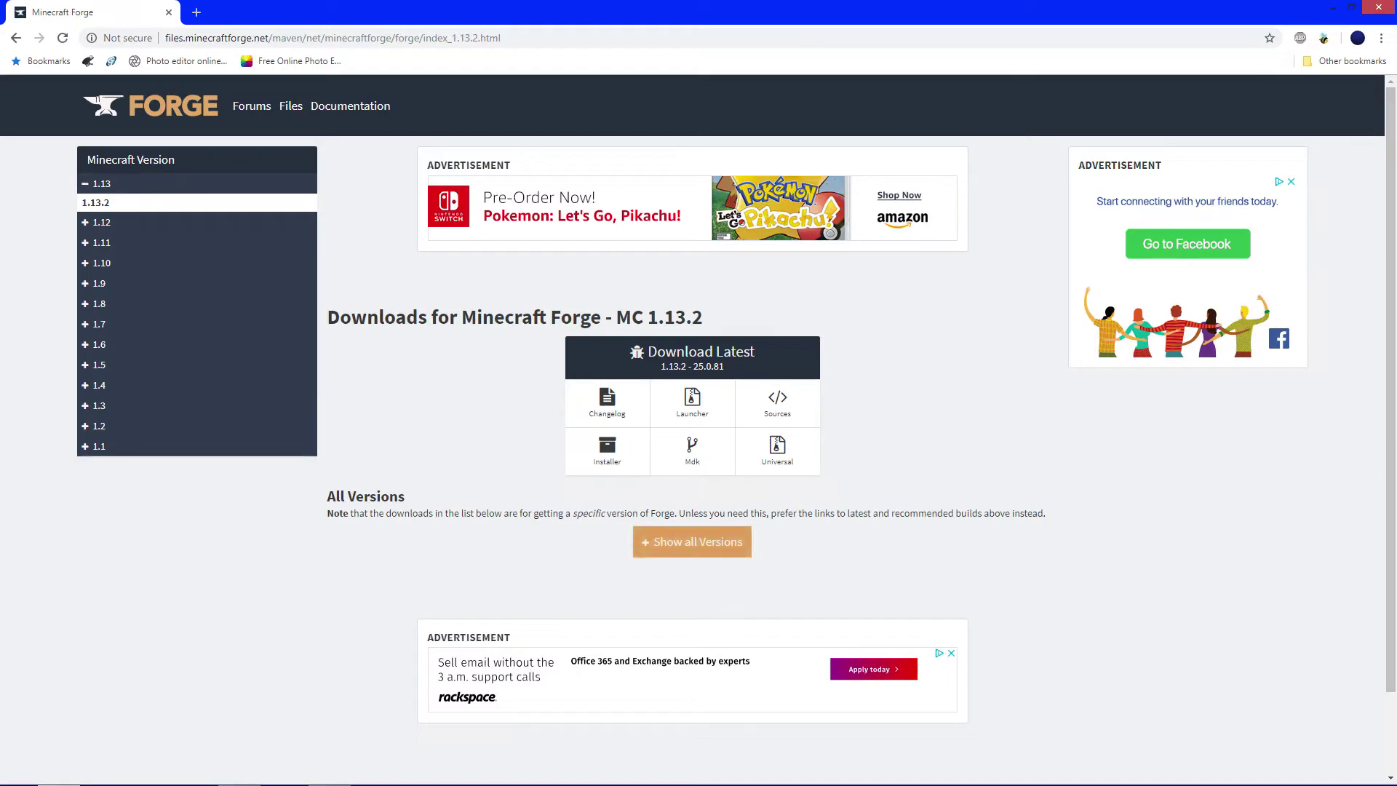
# Step: Download the latest Forge installer for Minecraft 1.13.2, skipping the advertisement page and keeping the flagged jar file
pyautogui.moveTo(647, 317); pyautogui.dragTo(702, 318)
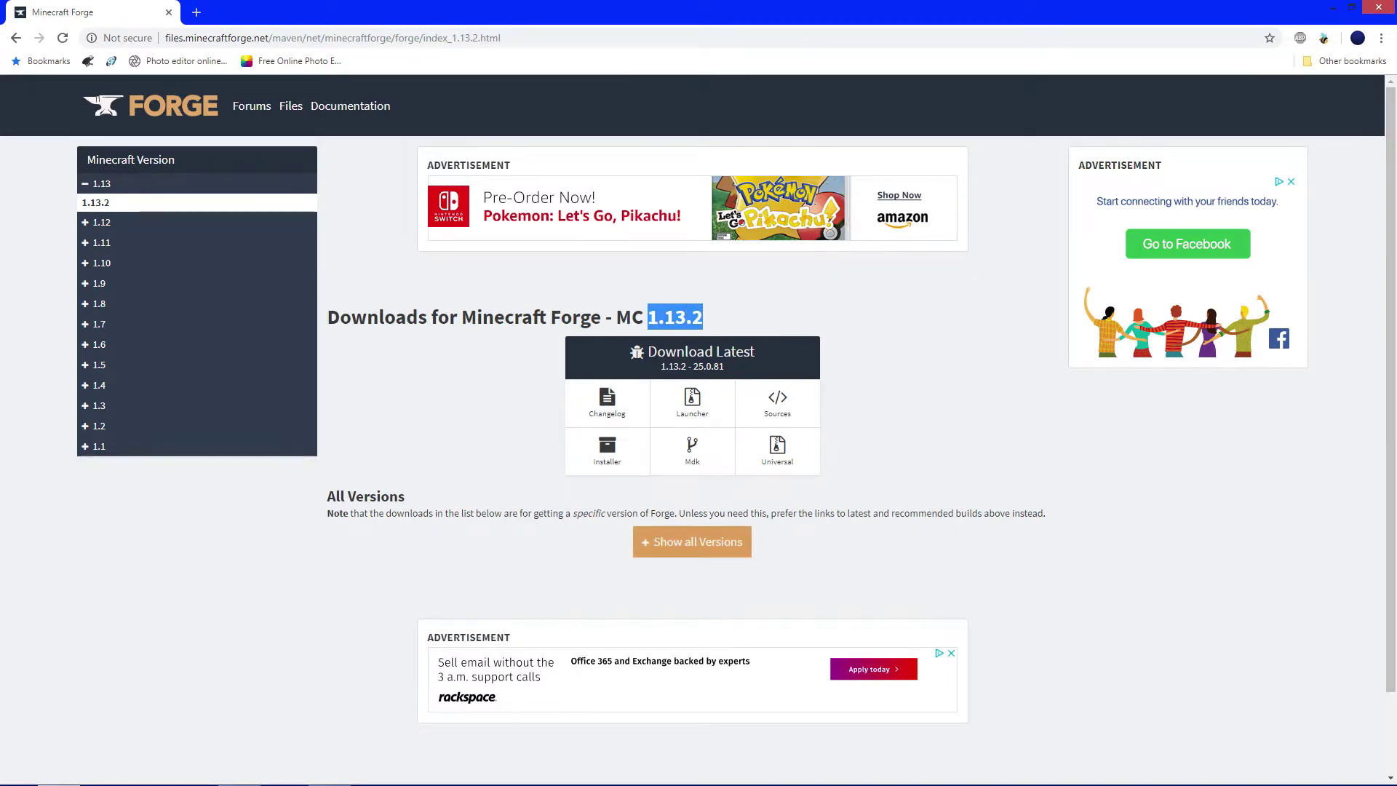
pyautogui.click(703, 318)
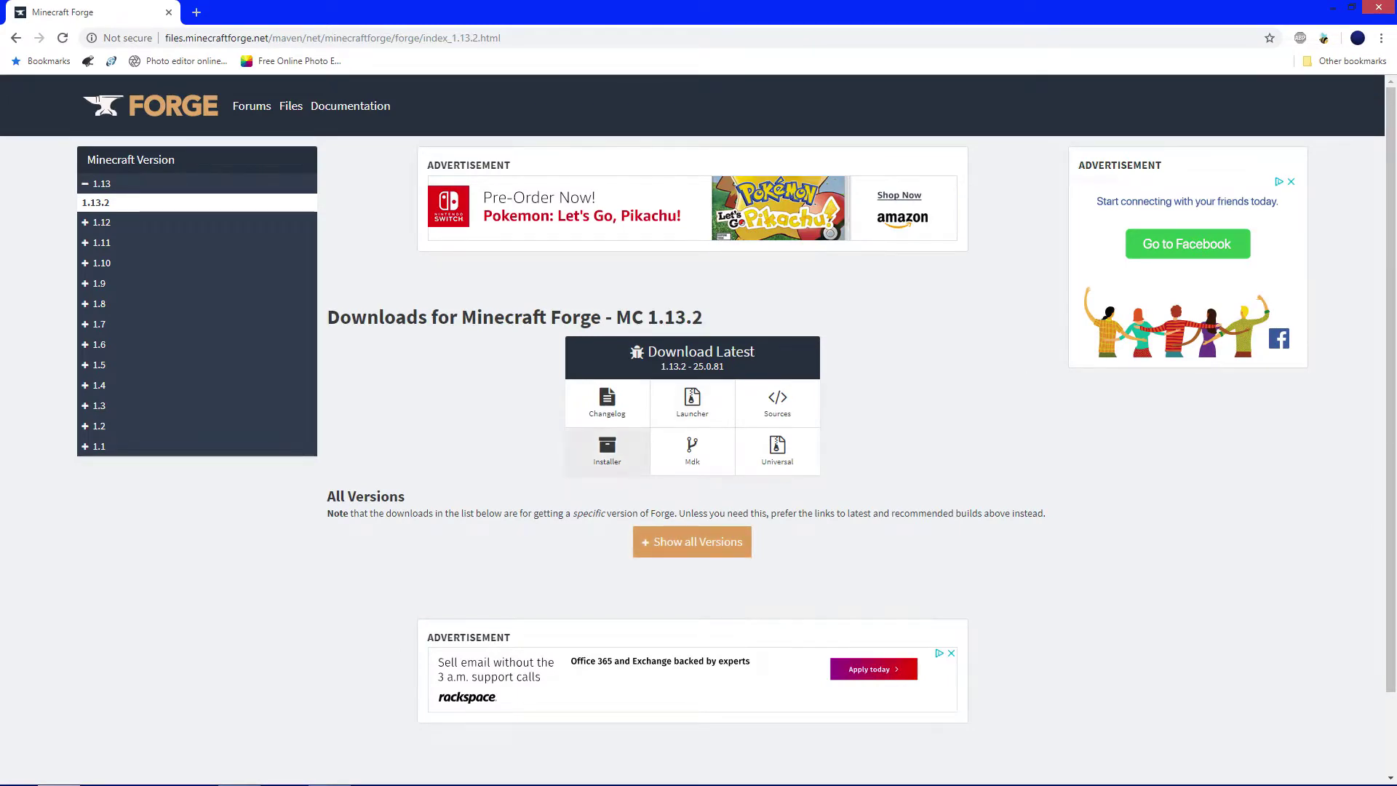
pyautogui.click(607, 450)
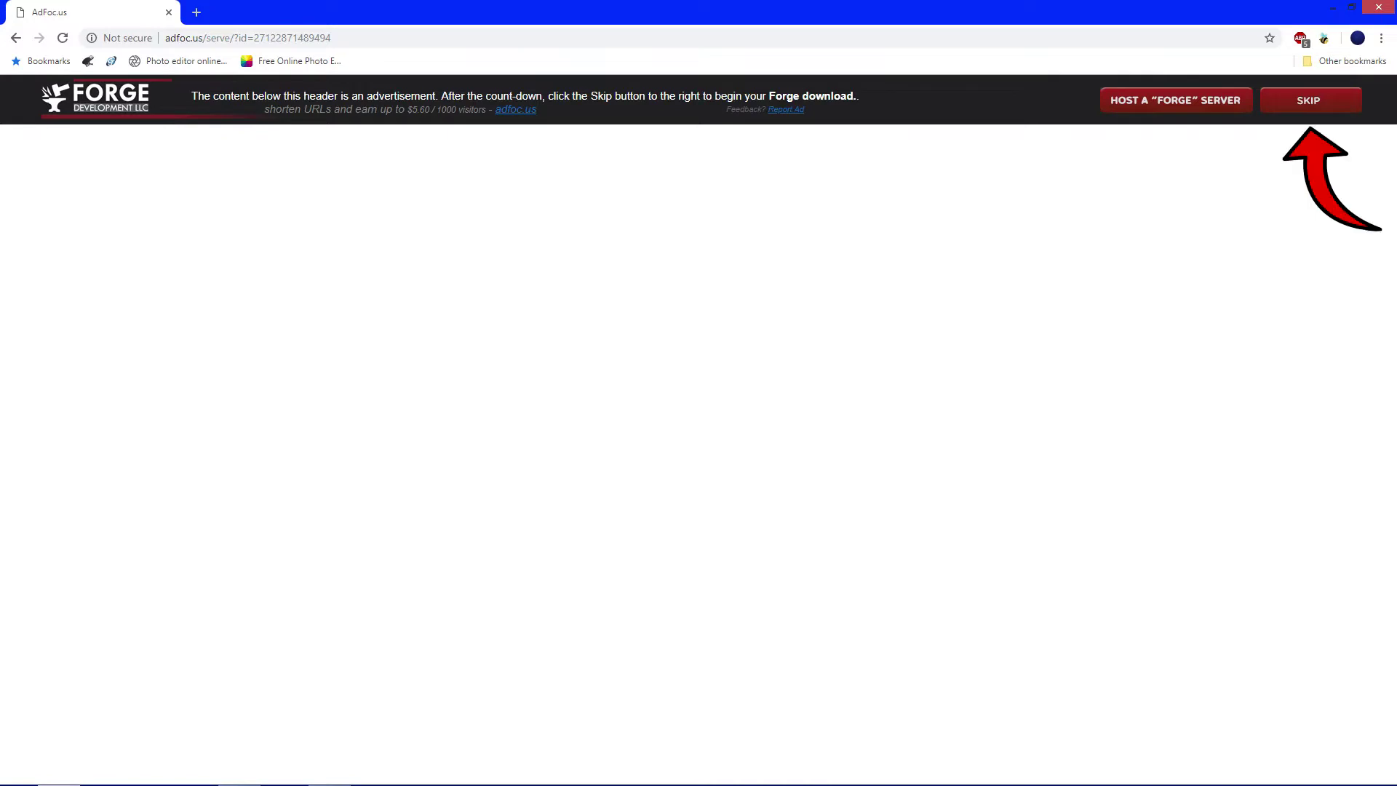
pyautogui.click(1308, 101)
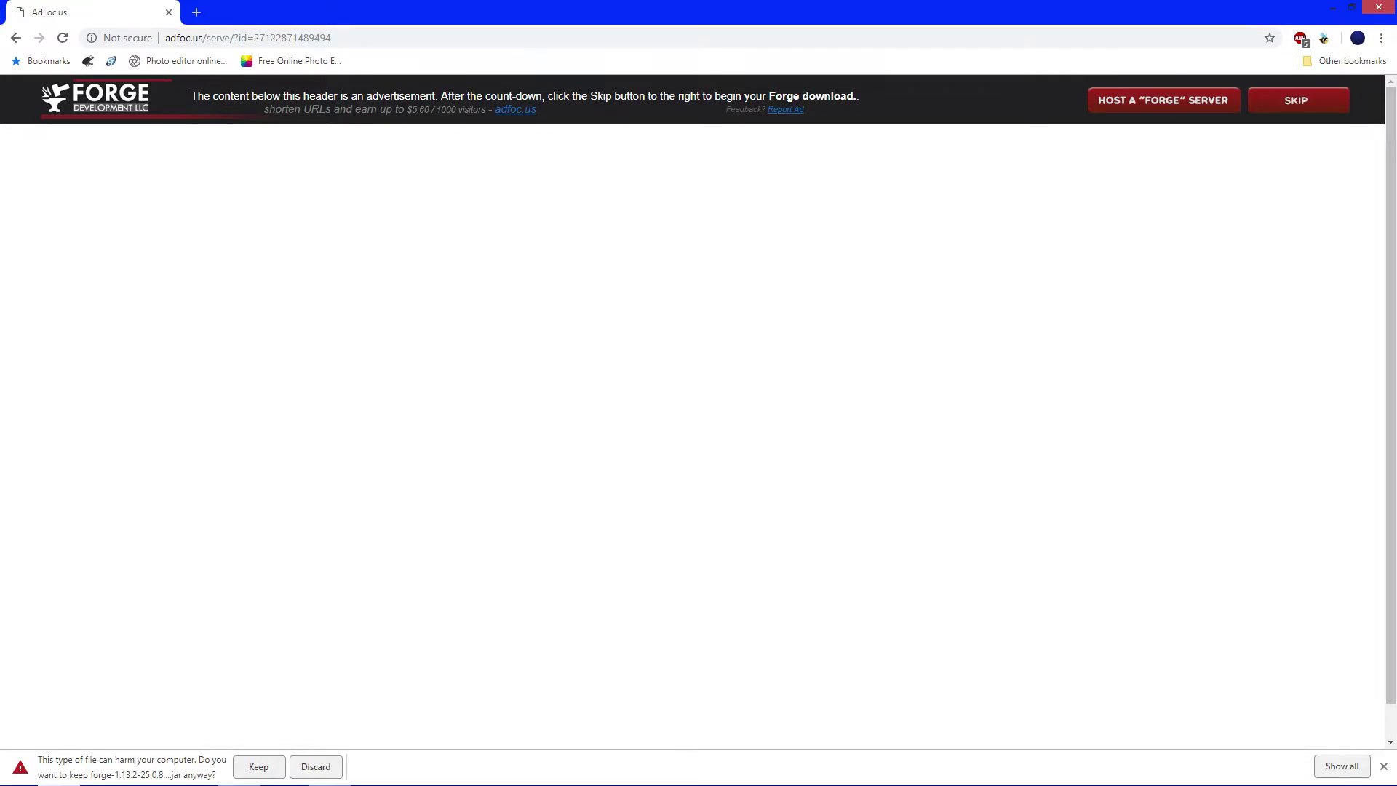
pyautogui.click(259, 766)
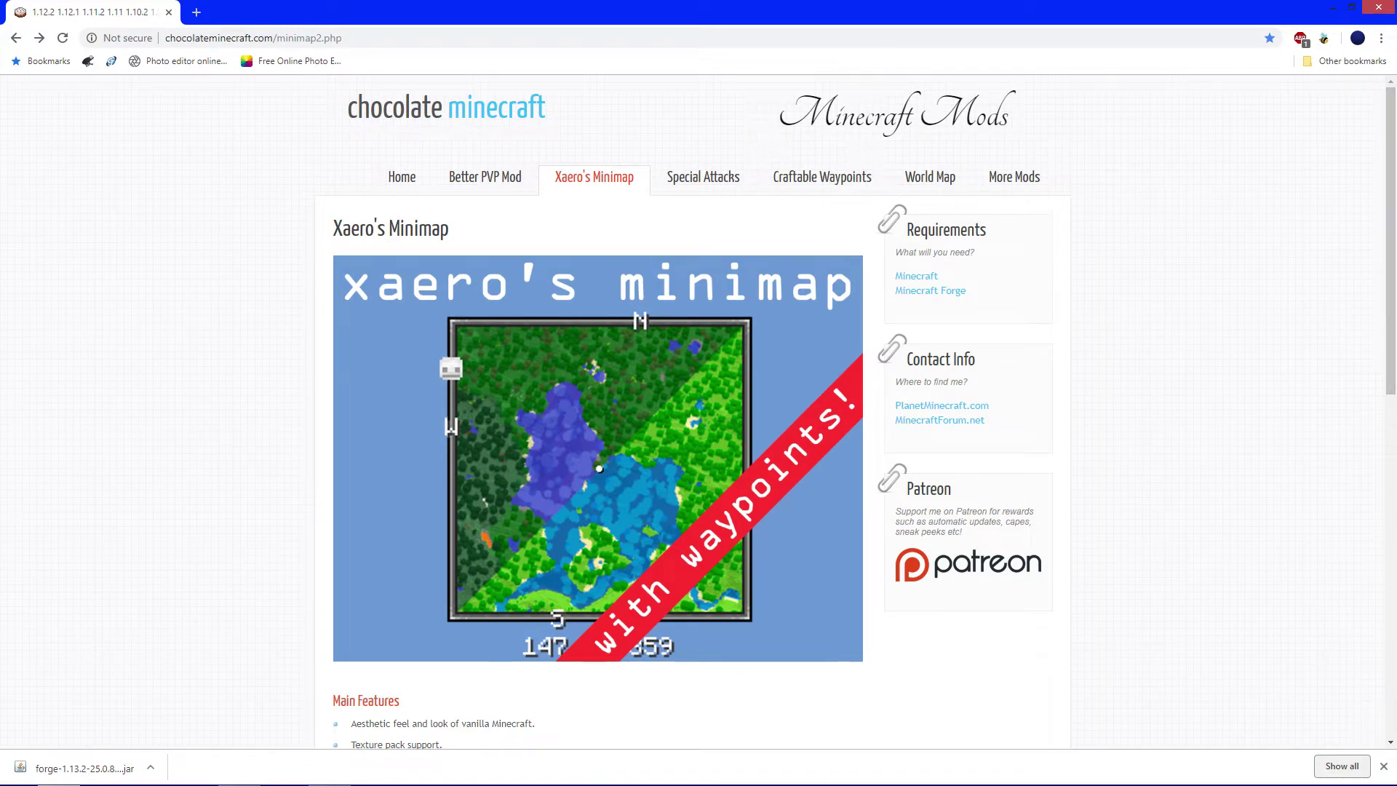
# Step: Download the full Xaero's Minimap mod 1.16.2 for Minecraft 1.13.2 from its mirror link and keep the flagged jar file
pyautogui.scroll(-10, 699, 408)
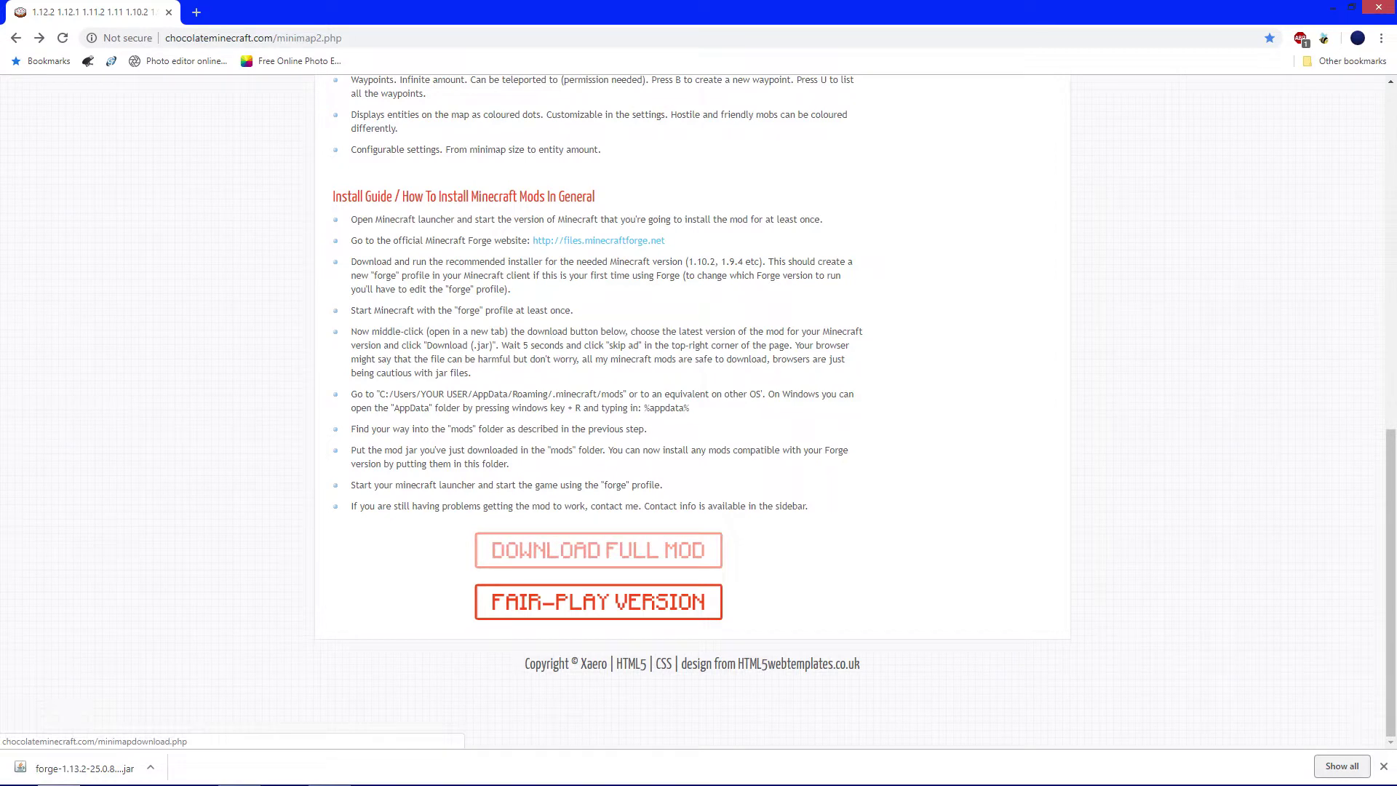
pyautogui.click(598, 550)
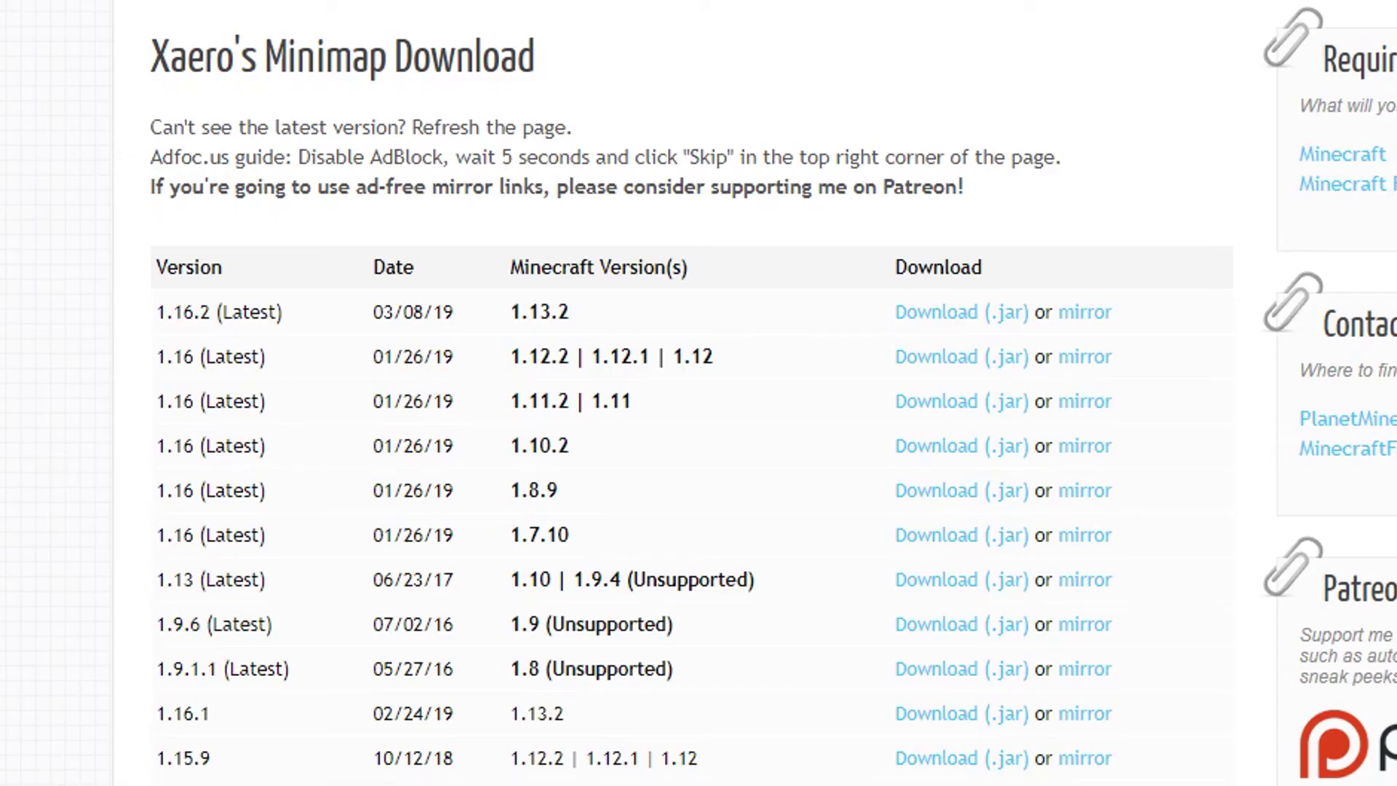
pyautogui.click(1084, 312)
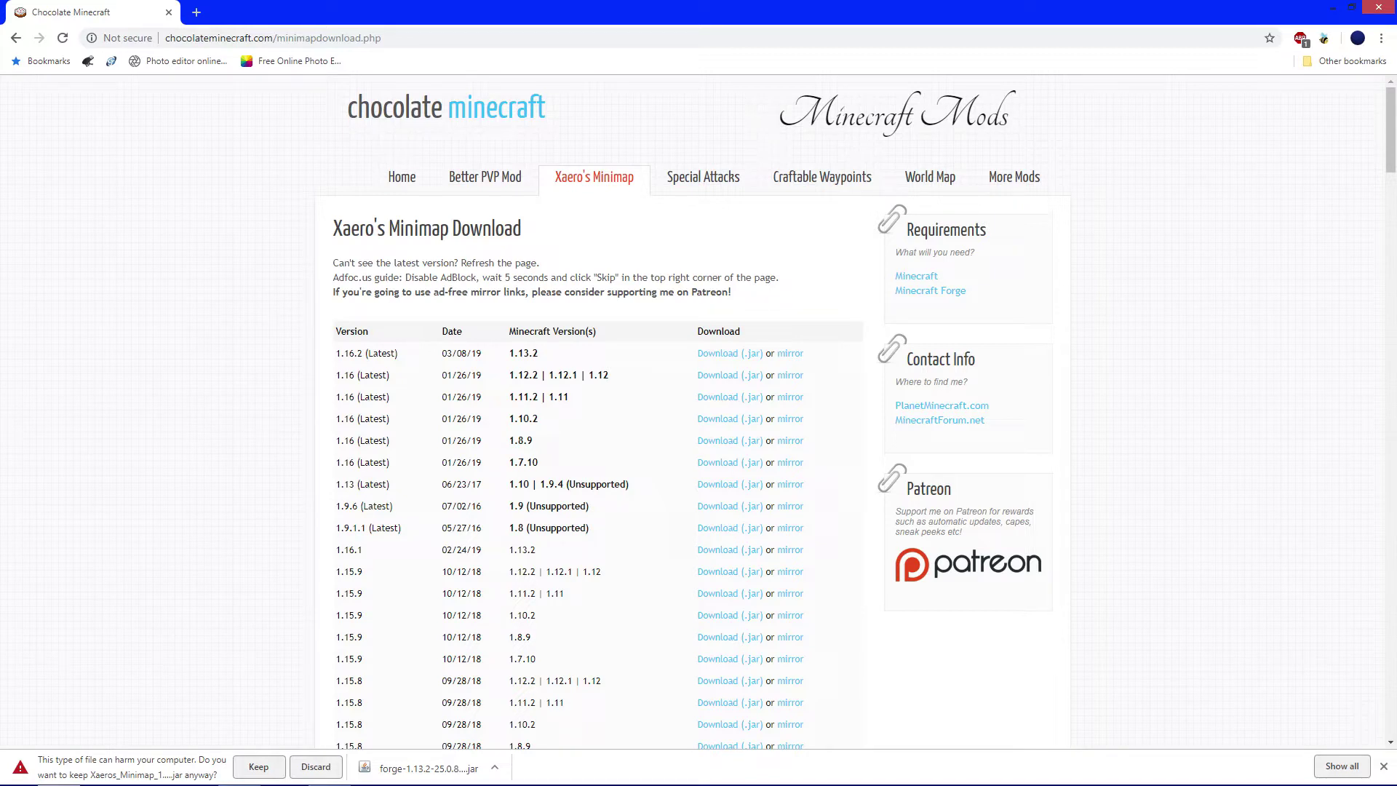
pyautogui.click(258, 766)
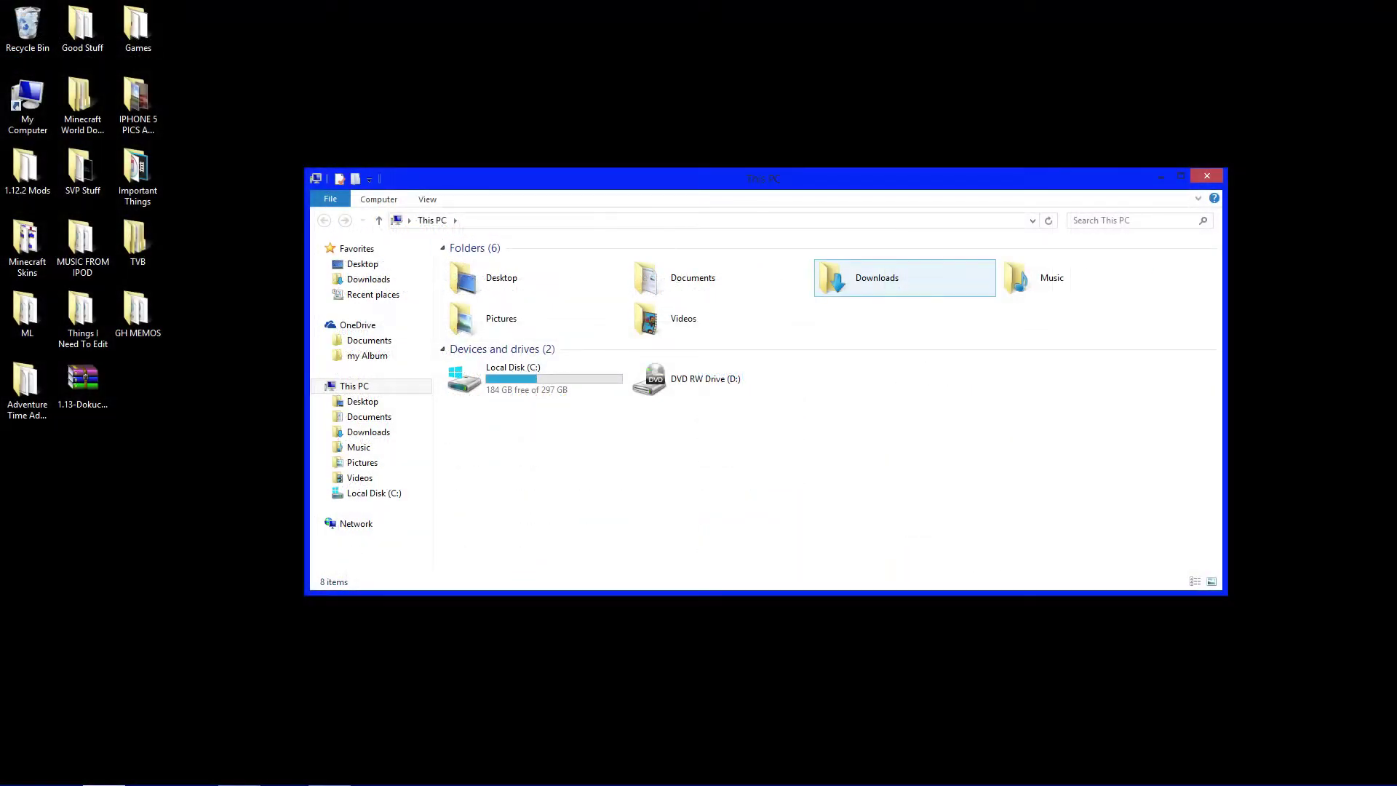
# Step: Move the Forge installer and Xaero's Minimap jar files from the Downloads folder to the desktop and close the folder
pyautogui.doubleClick(844, 277)
pyautogui.moveTo(665, 280); pyautogui.dragTo(154, 397)
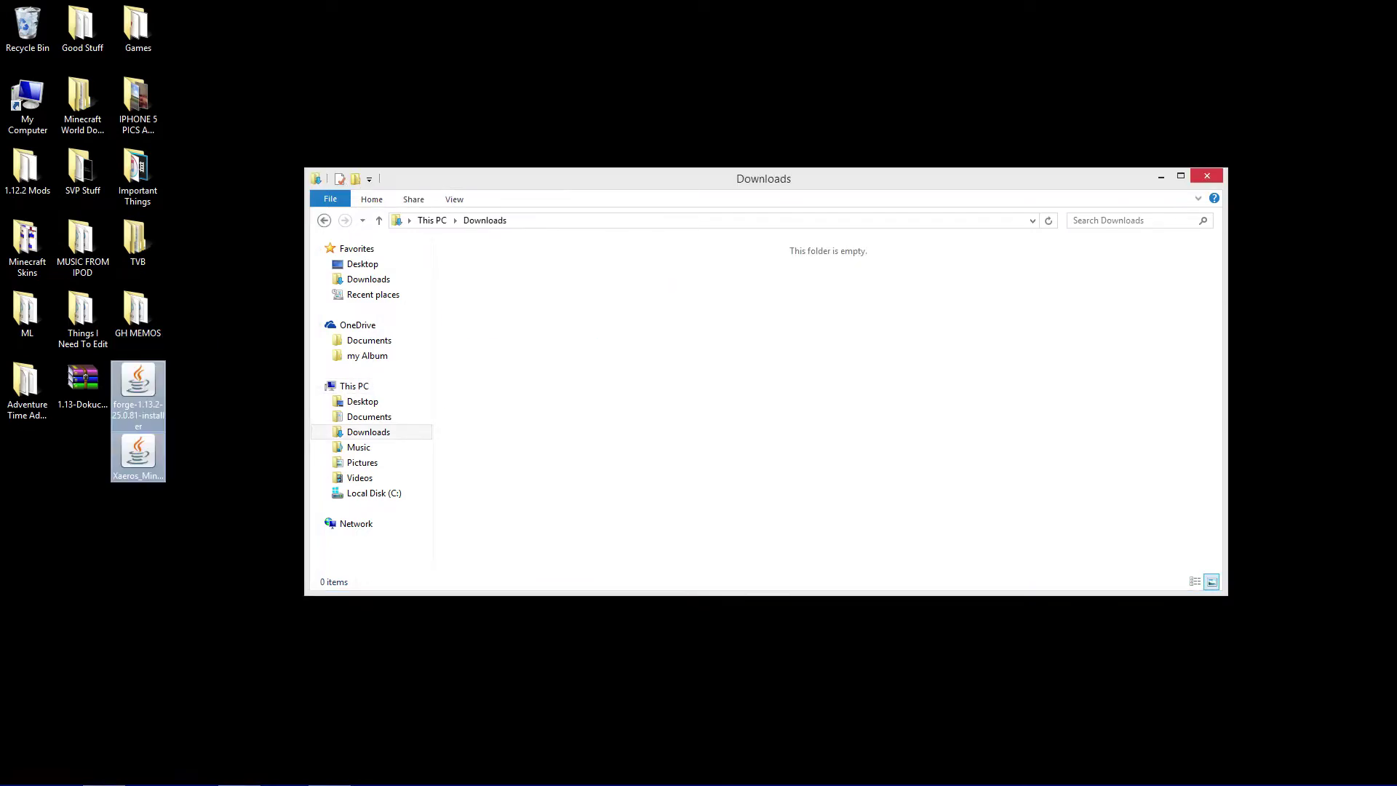
pyautogui.click(1206, 175)
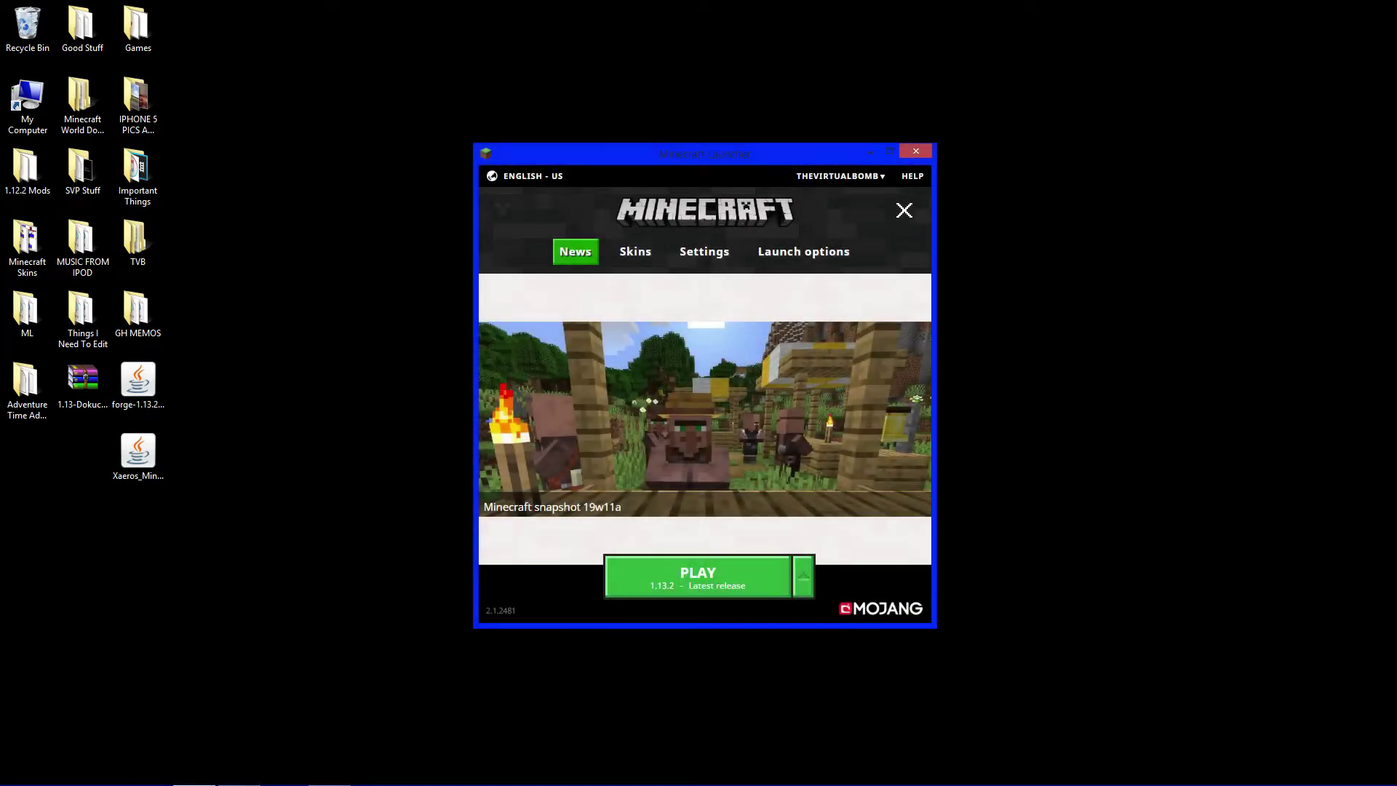
# Step: Start Minecraft once with the Latest release 1.13.2 profile from the launcher, then quit the game
pyautogui.click(803, 576)
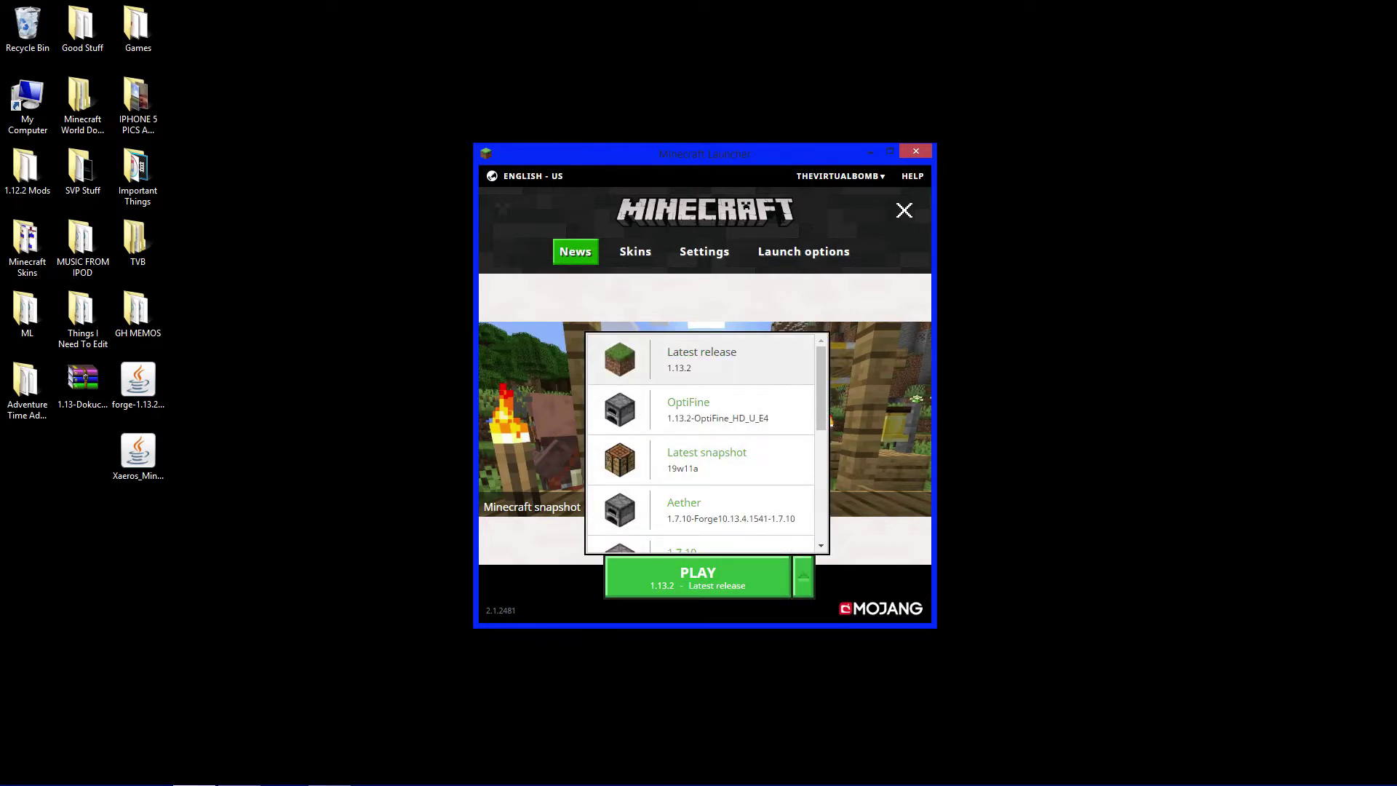
pyautogui.click(701, 358)
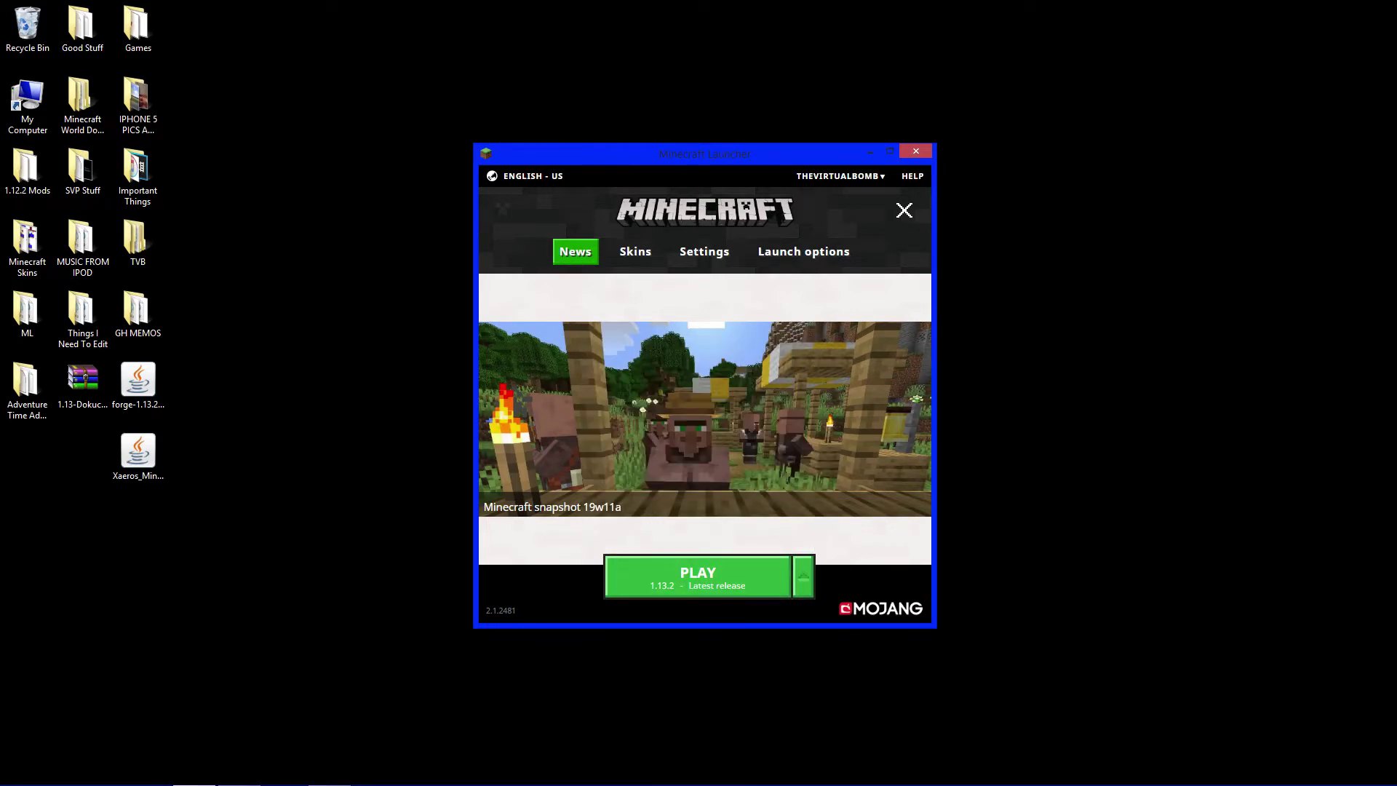
pyautogui.click(697, 576)
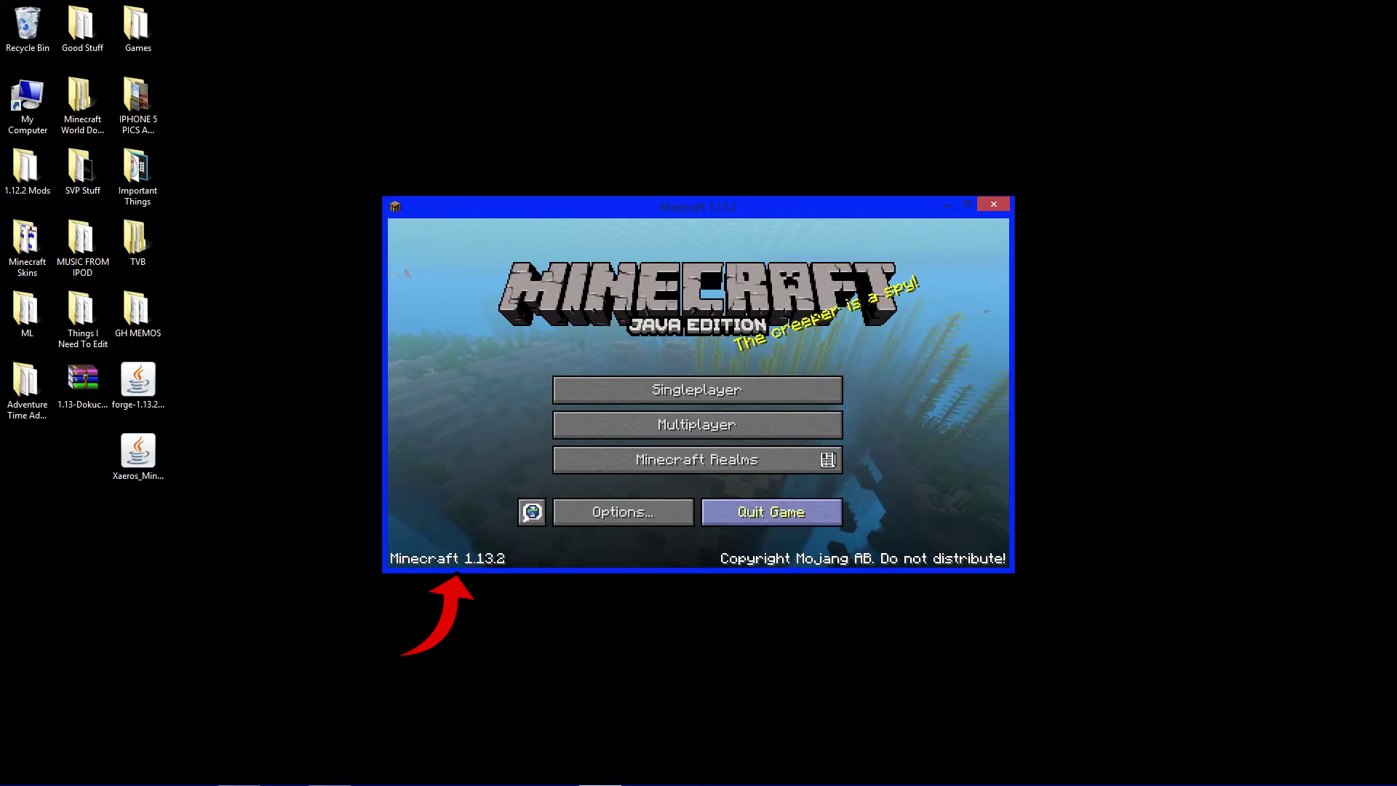
pyautogui.click(771, 511)
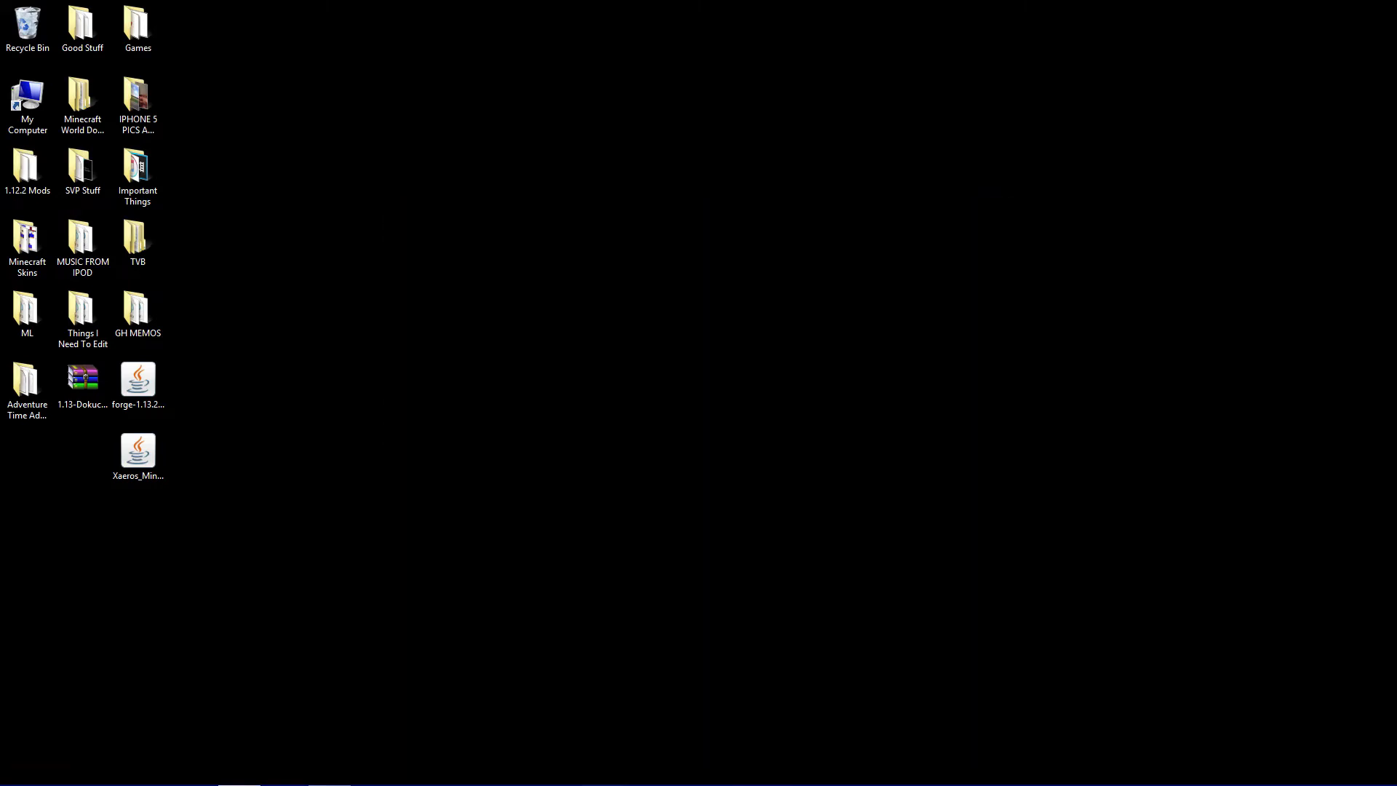
# Step: Run the forge-1.13.2-25.0.81 installer with Java(TM) Platform SE binary and install the Forge client profile
pyautogui.moveTo(138, 378); pyautogui.dragTo(636, 241)
pyautogui.click(375, 317)
pyautogui.rightClick(637, 261)
pyautogui.moveTo(698, 287)
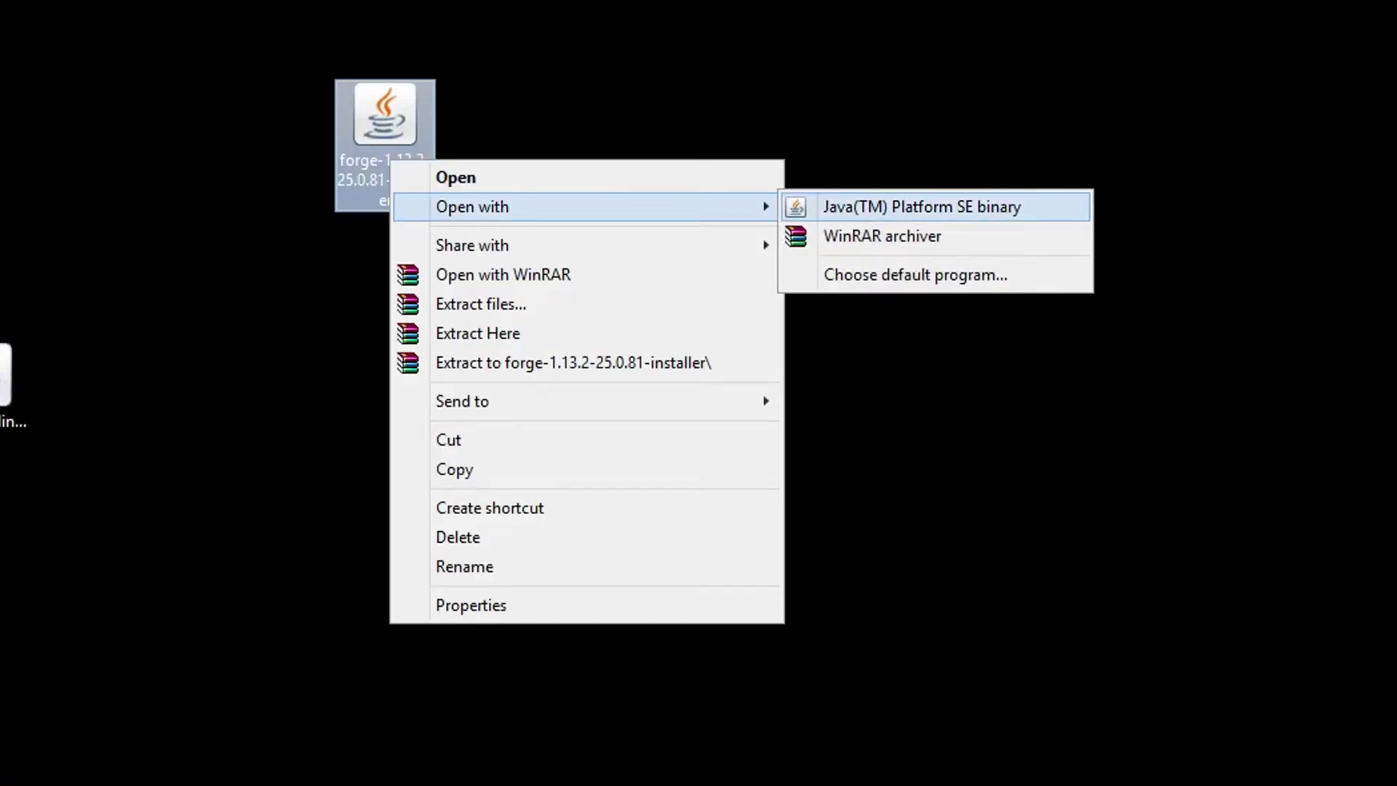
pyautogui.click(921, 206)
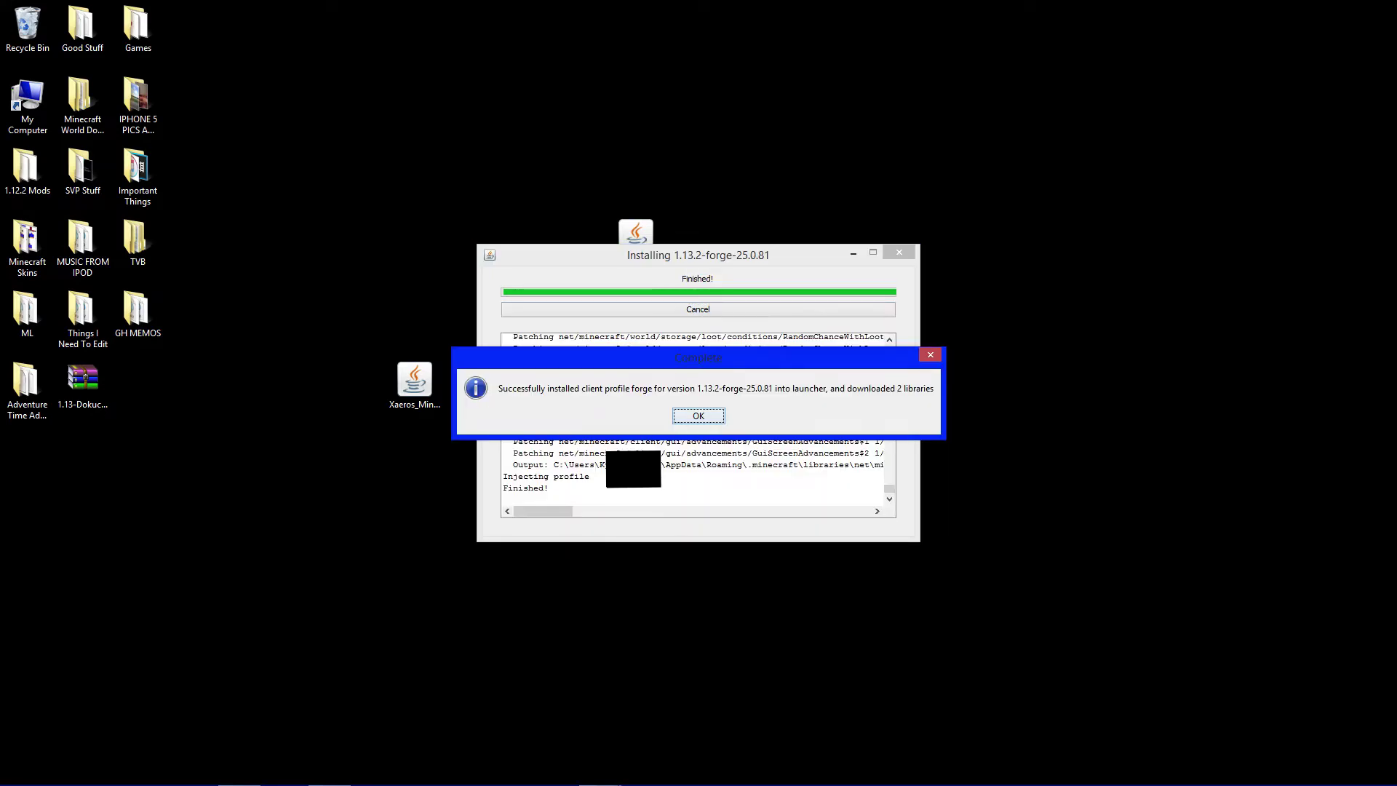
pyautogui.press('Return')
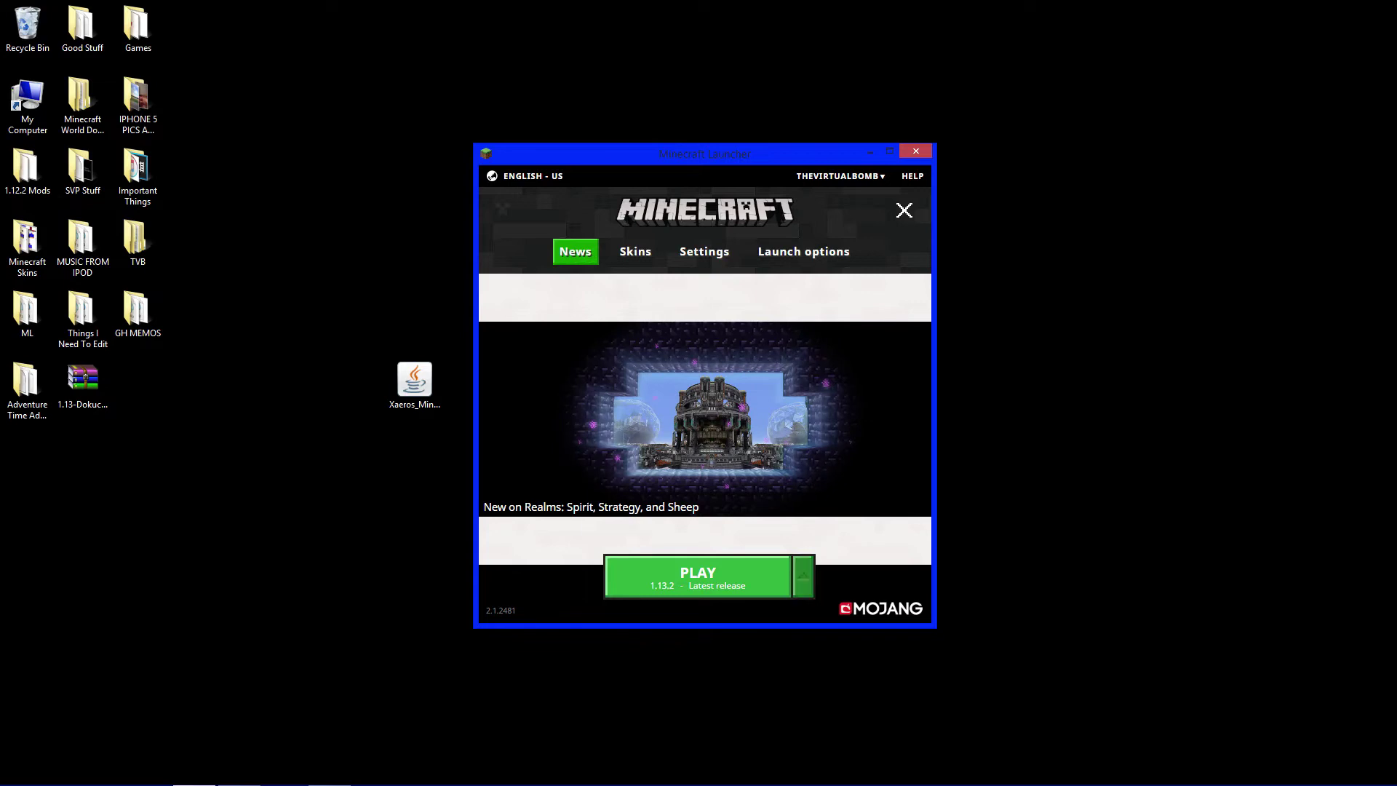
# Step: Launch Minecraft from the launcher with the forge profile, version 1.13.2-forge-25.0.81
pyautogui.click(803, 576)
pyautogui.scroll(-5, 701, 444)
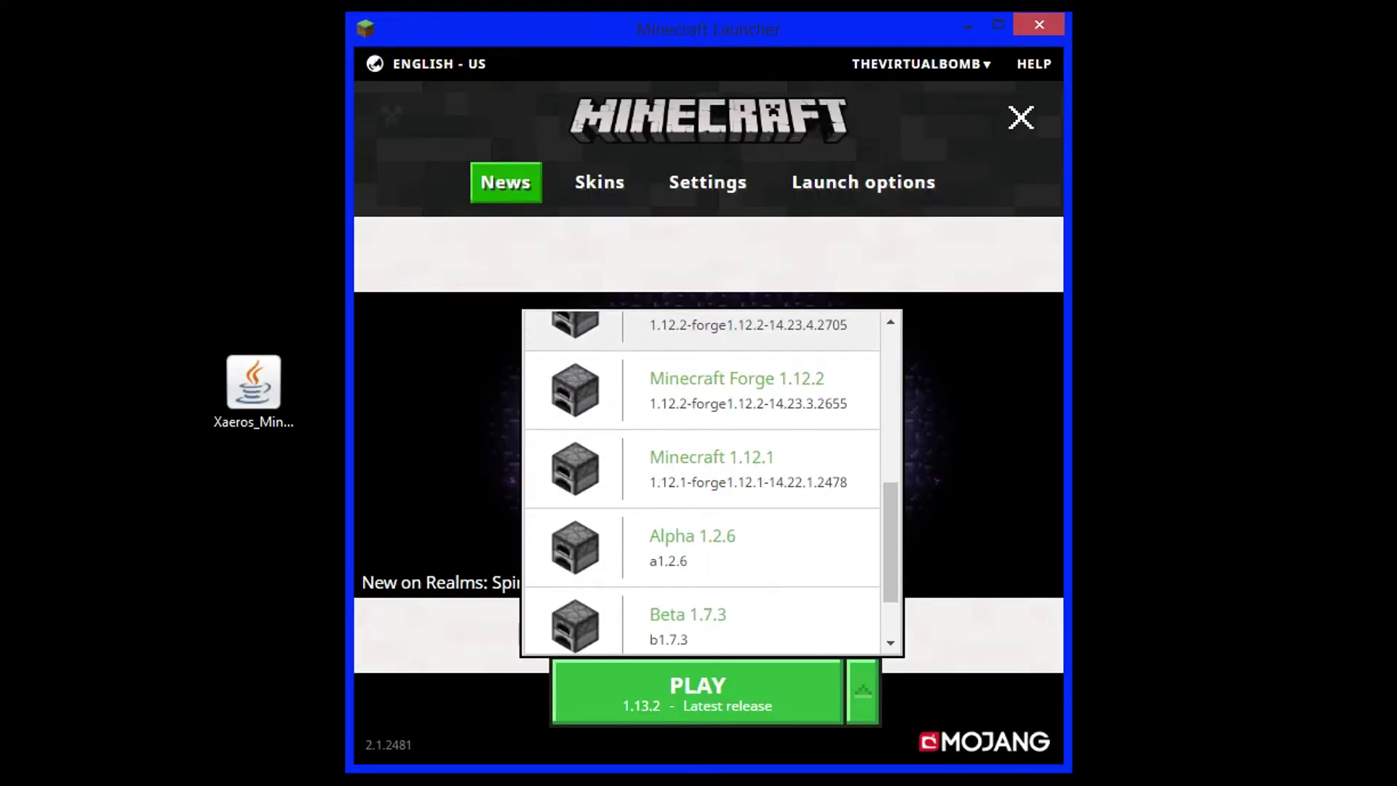
pyautogui.scroll(-3, 701, 568)
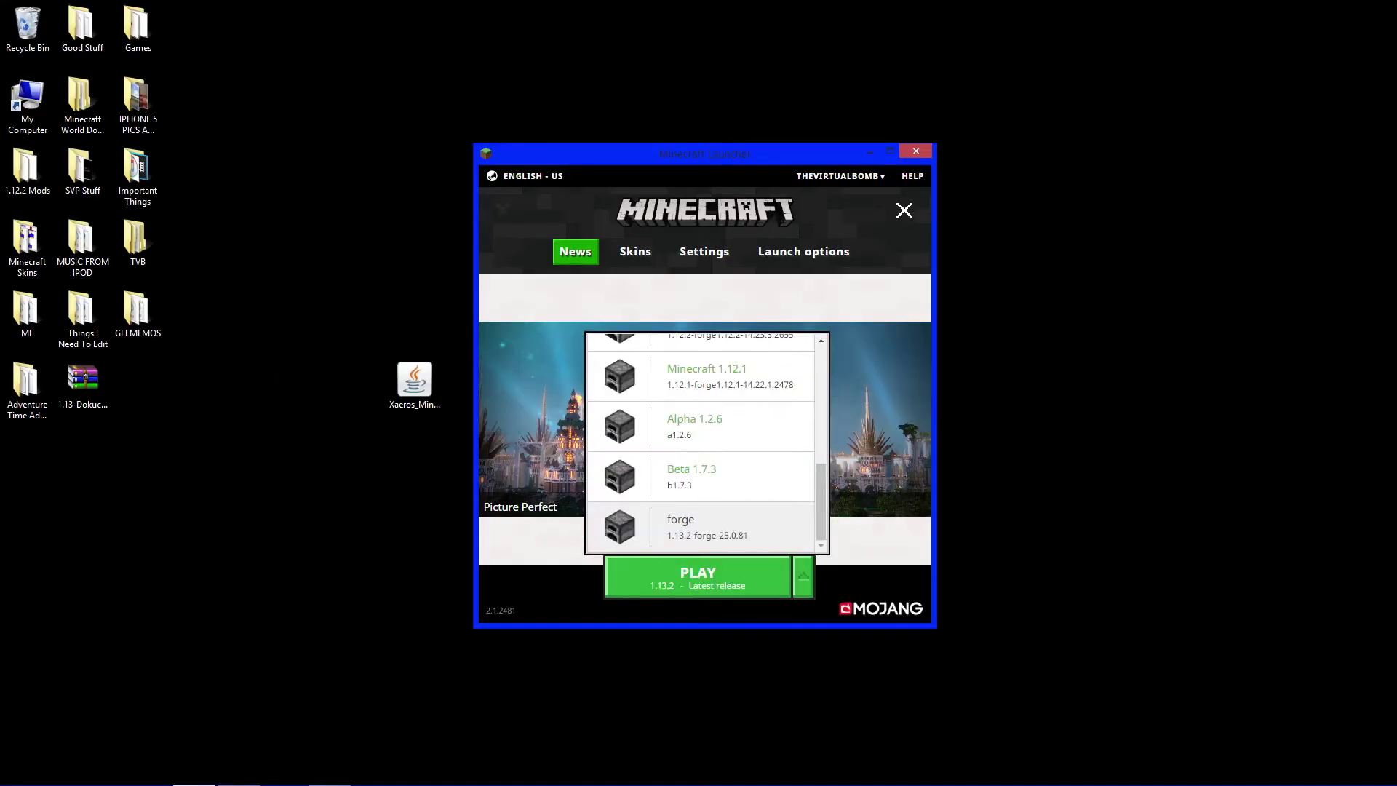
pyautogui.click(692, 614)
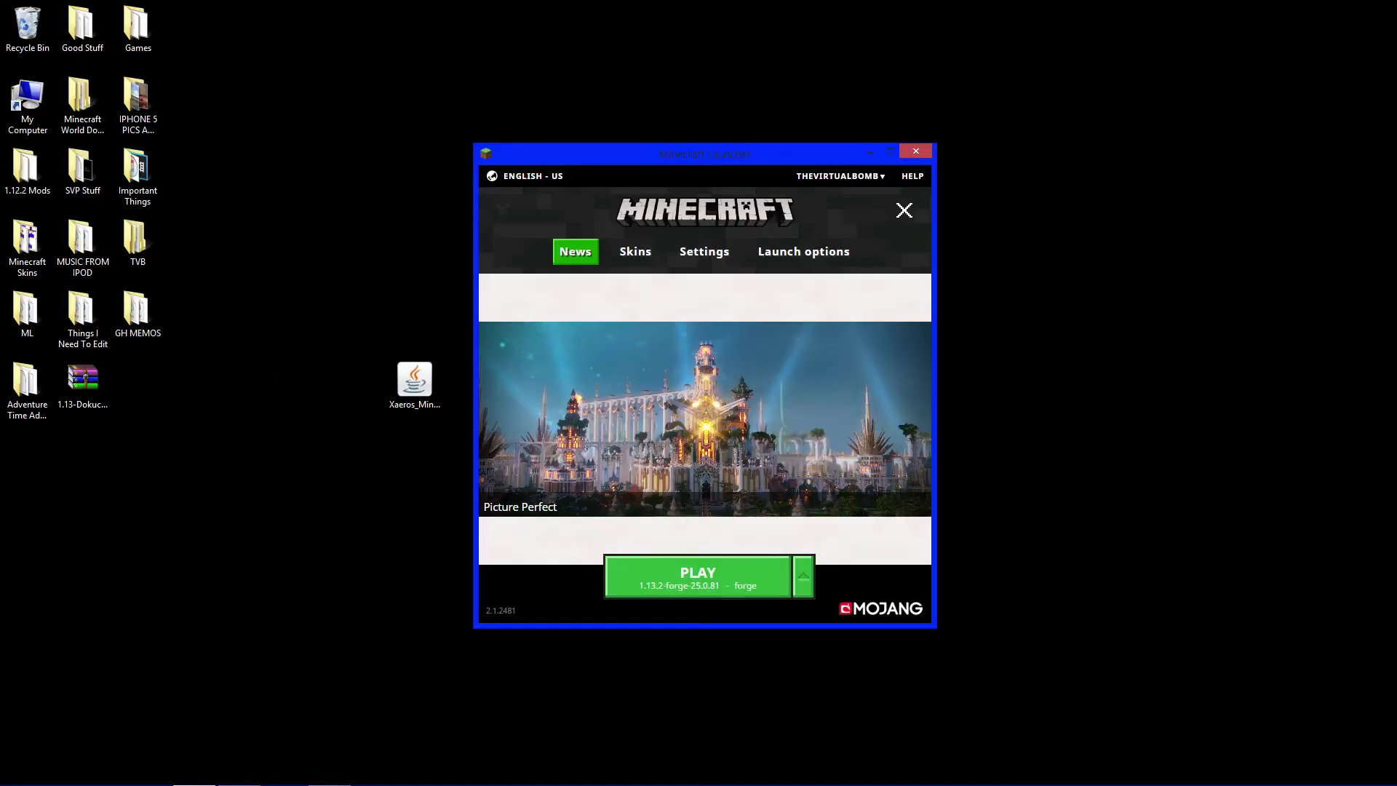
pyautogui.click(697, 577)
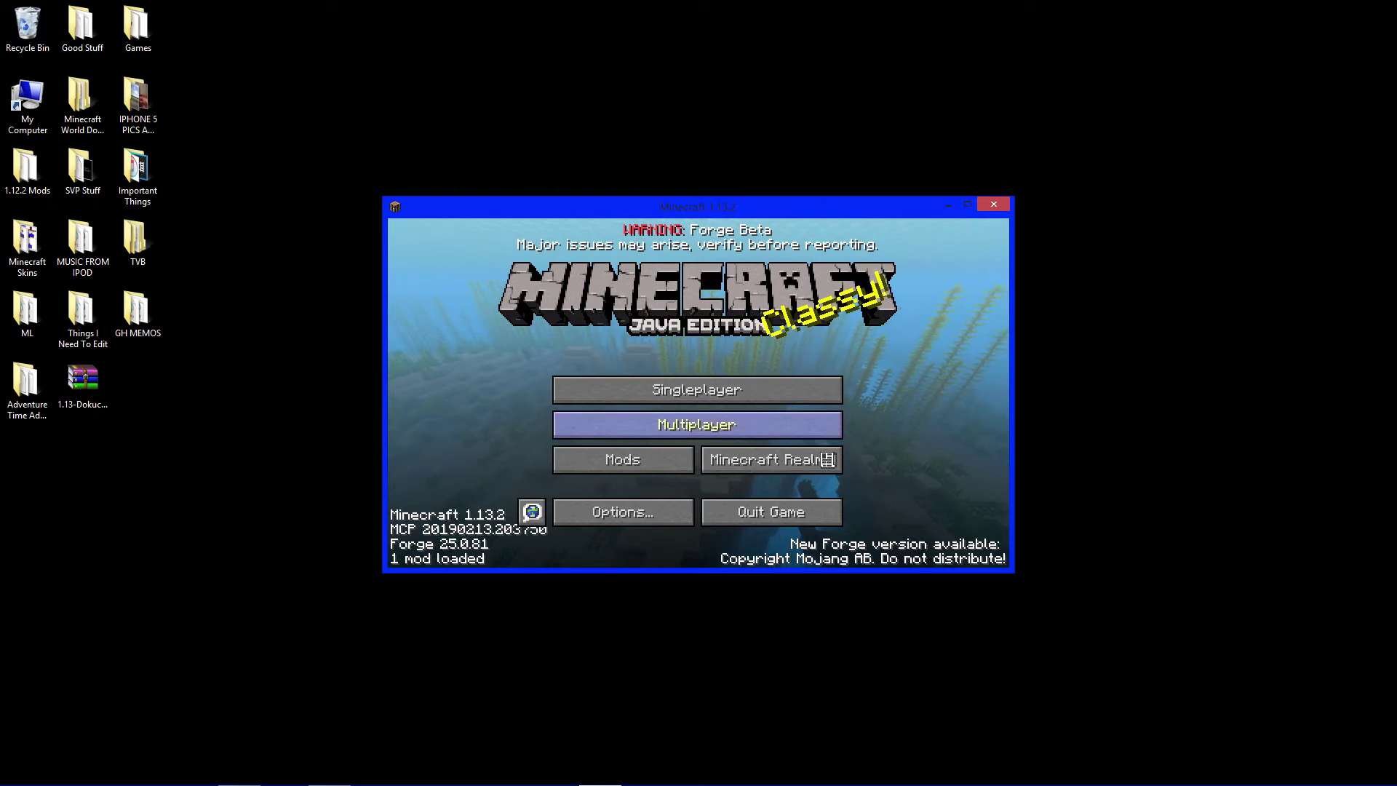
# Step: Check the game's list of installed mods, return to the title screen and quit the game
pyautogui.click(623, 459)
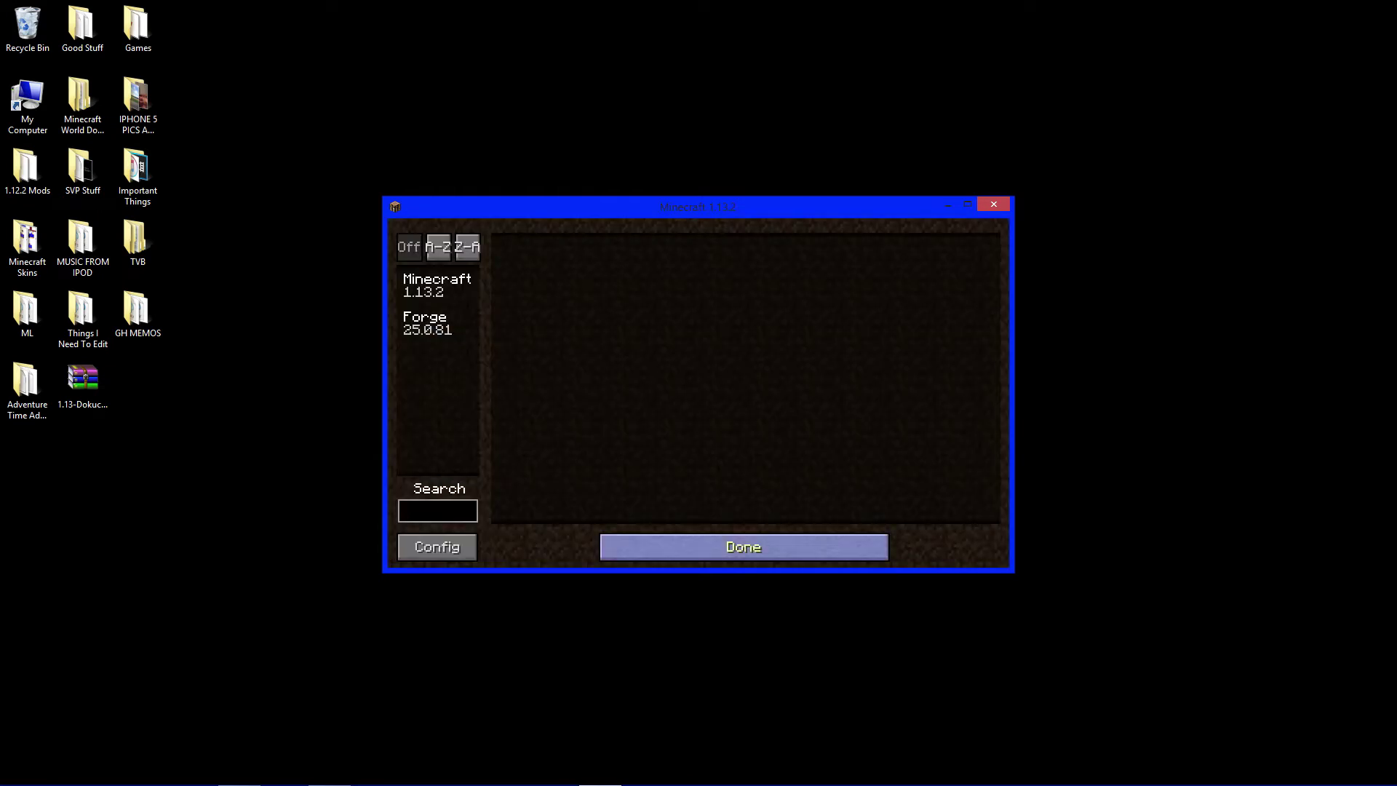
pyautogui.click(743, 547)
pyautogui.click(771, 509)
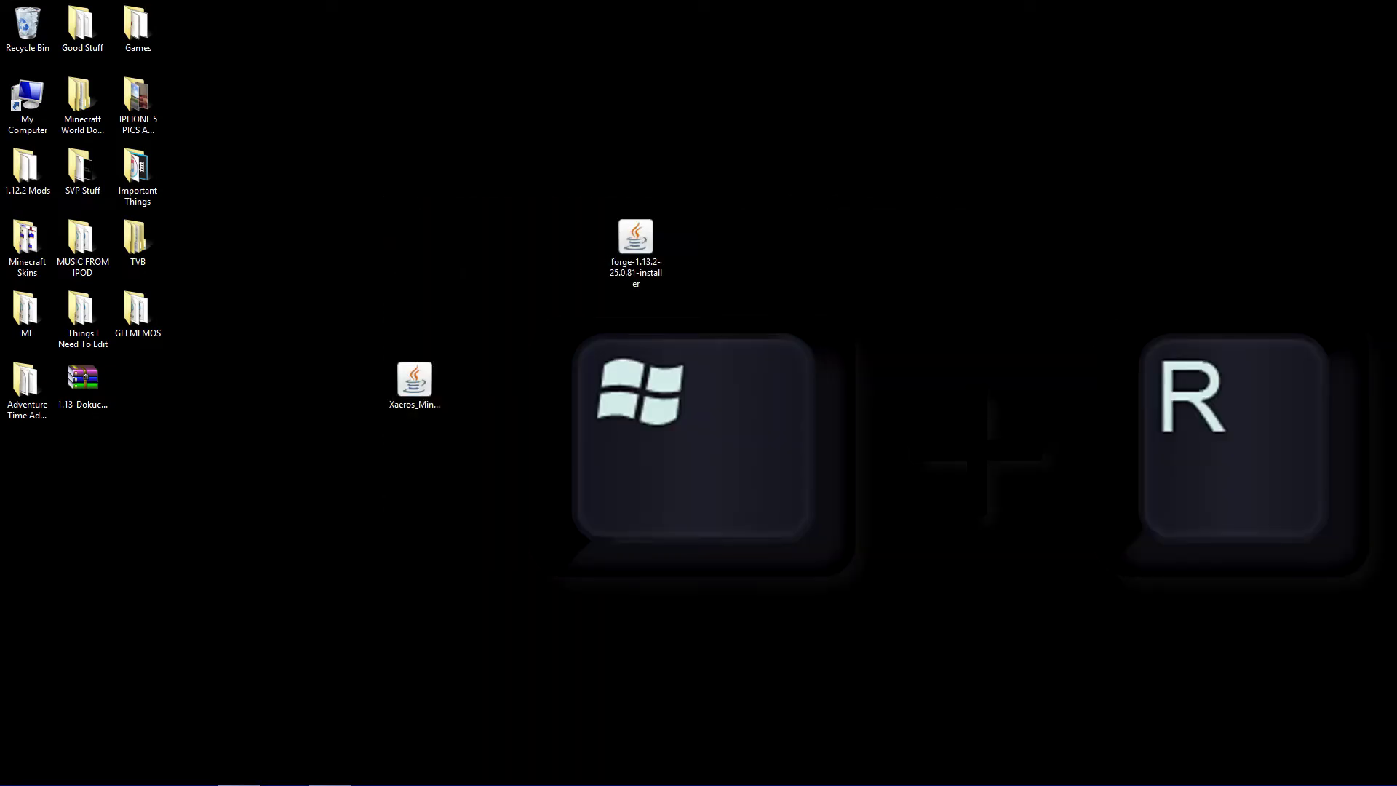
# Step: Open the %appdata% location through the Windows Run dialog and go into the .minecraft folder
pyautogui.press('super+r')
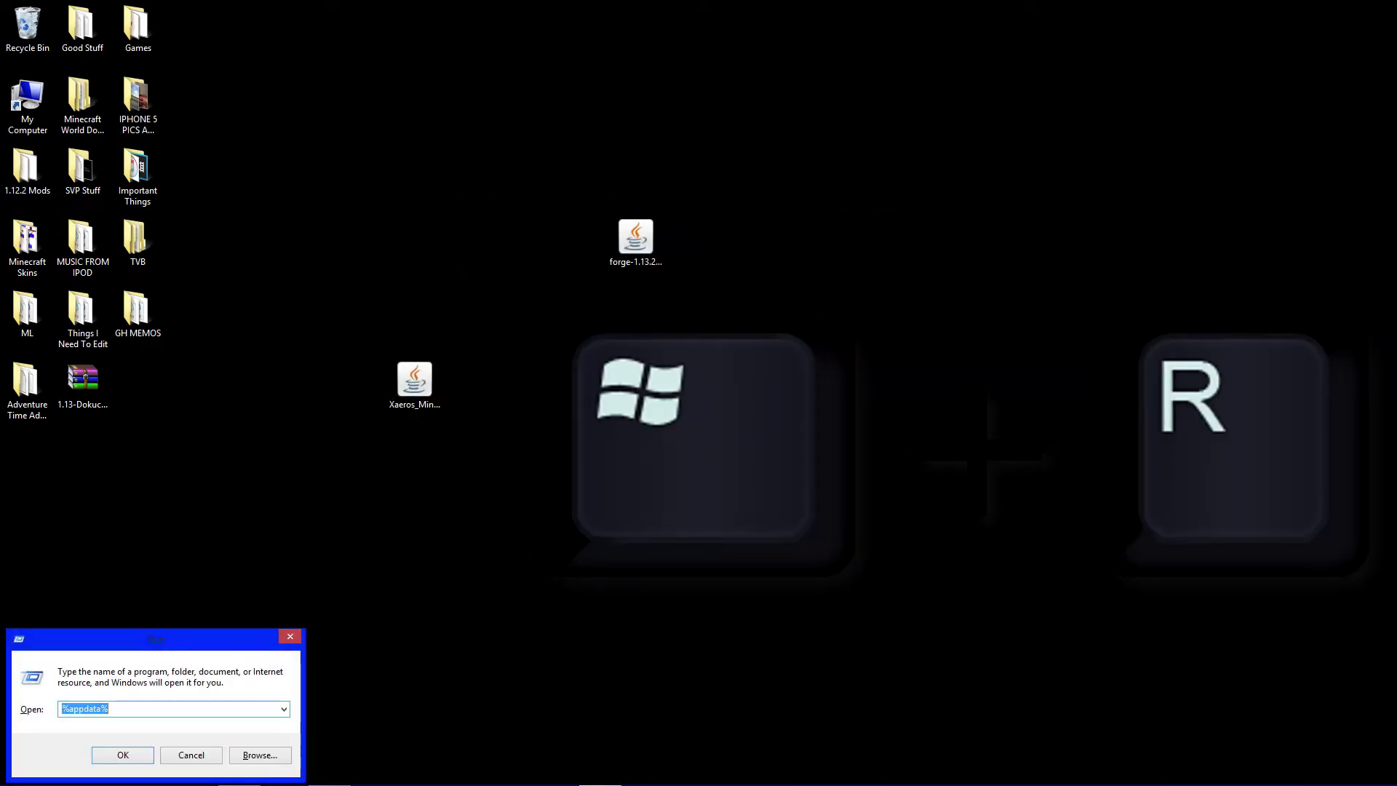
pyautogui.moveTo(156, 639); pyautogui.dragTo(698, 438)
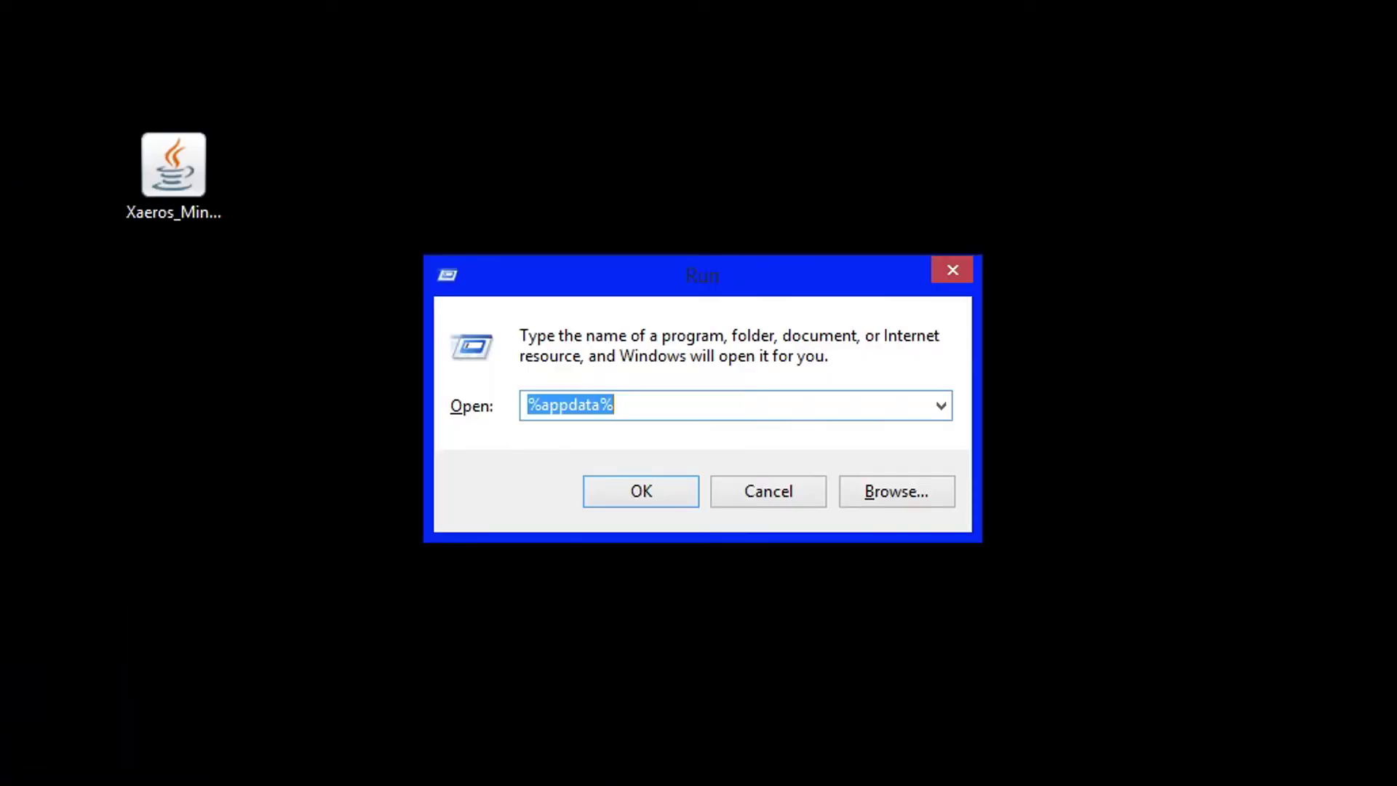
pyautogui.write('%a')
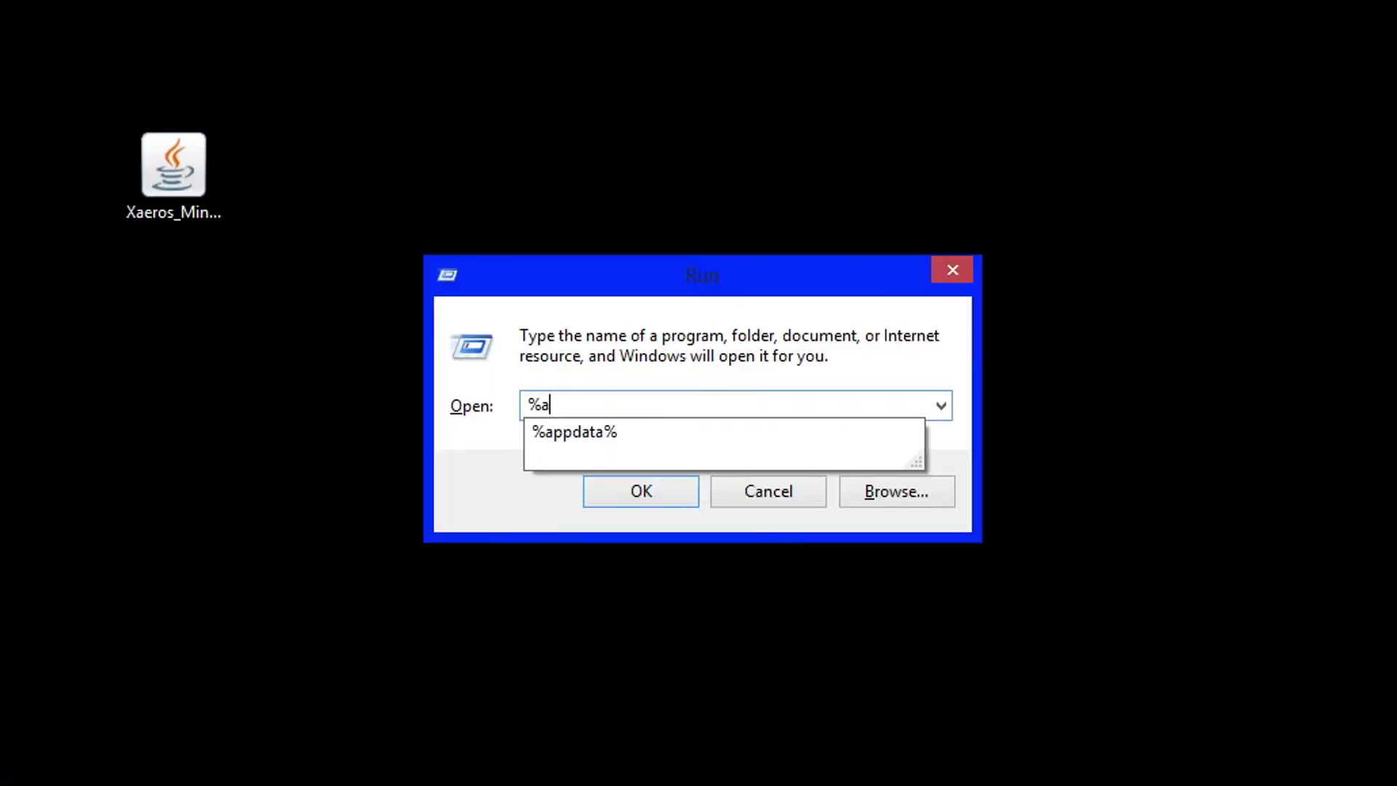
pyautogui.write('ppdata%')
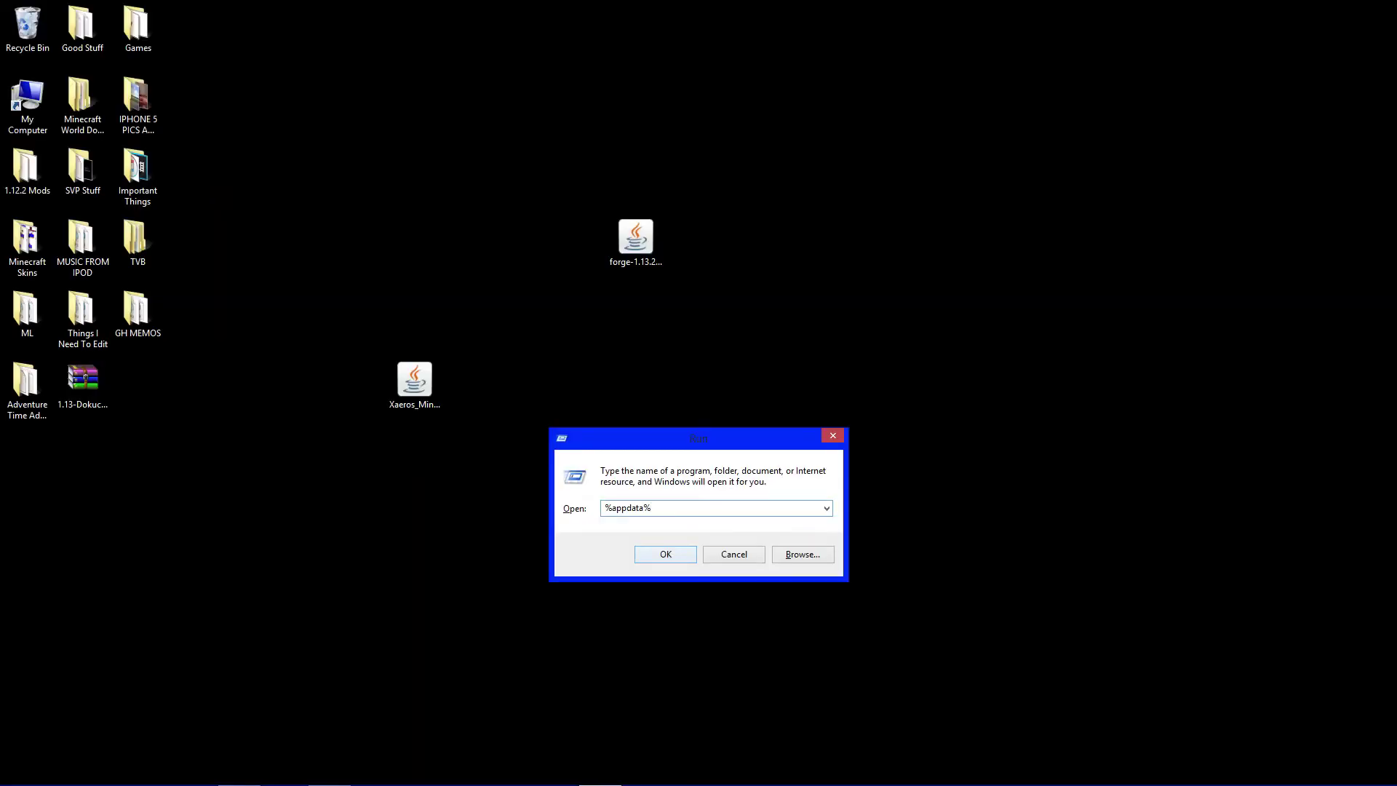
pyautogui.press('Return')
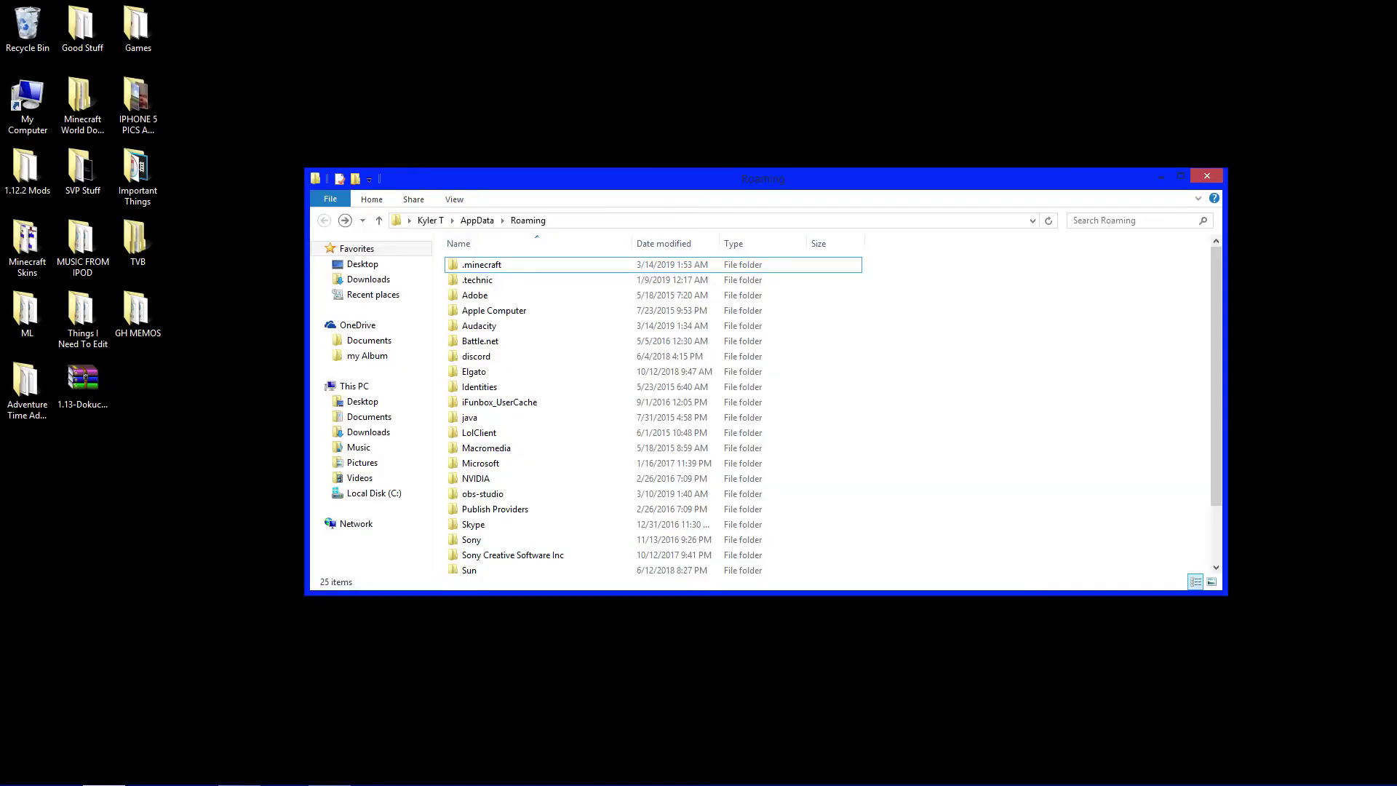
pyautogui.doubleClick(538, 264)
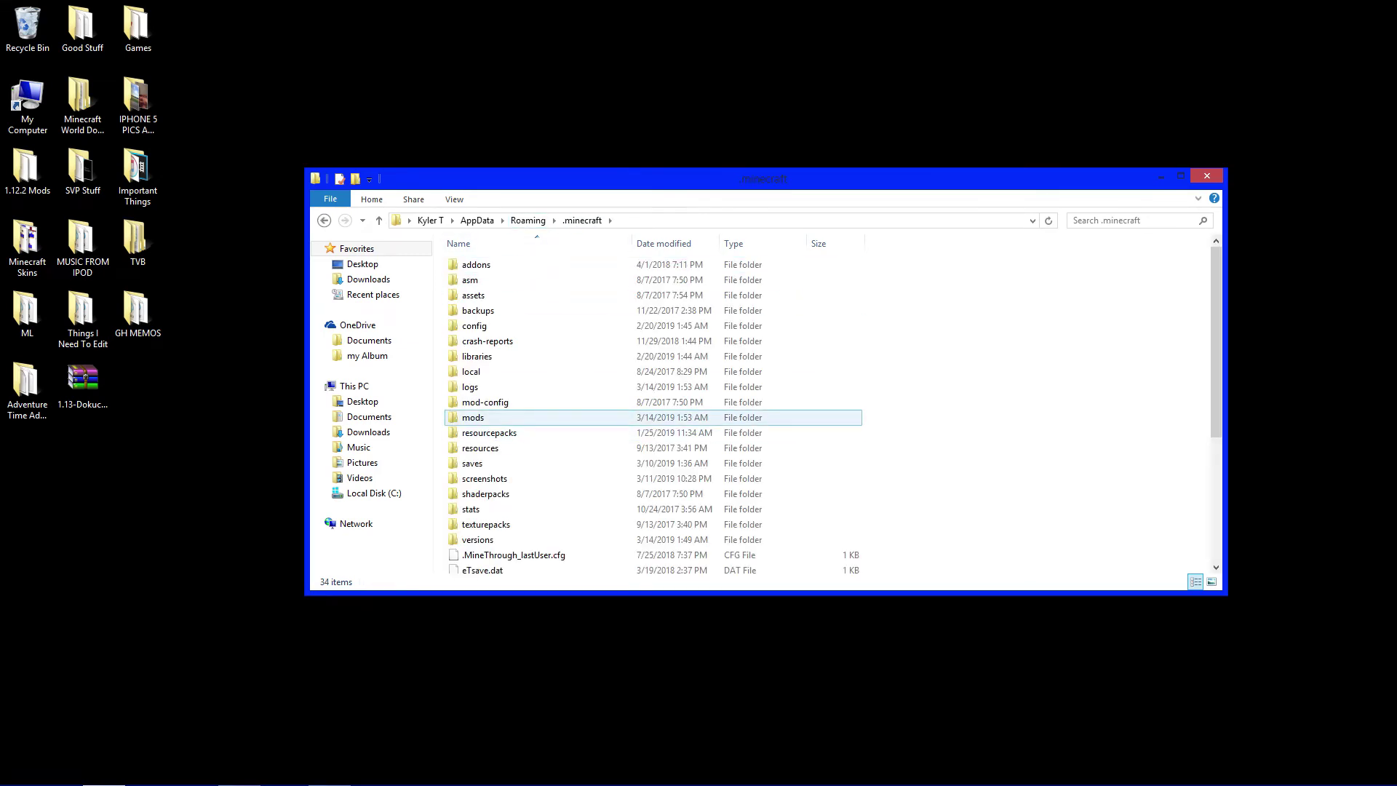
# Step: Try to create a new folder named mods inside the .minecraft folder
pyautogui.rightClick(930, 432)
pyautogui.moveTo(965, 606)
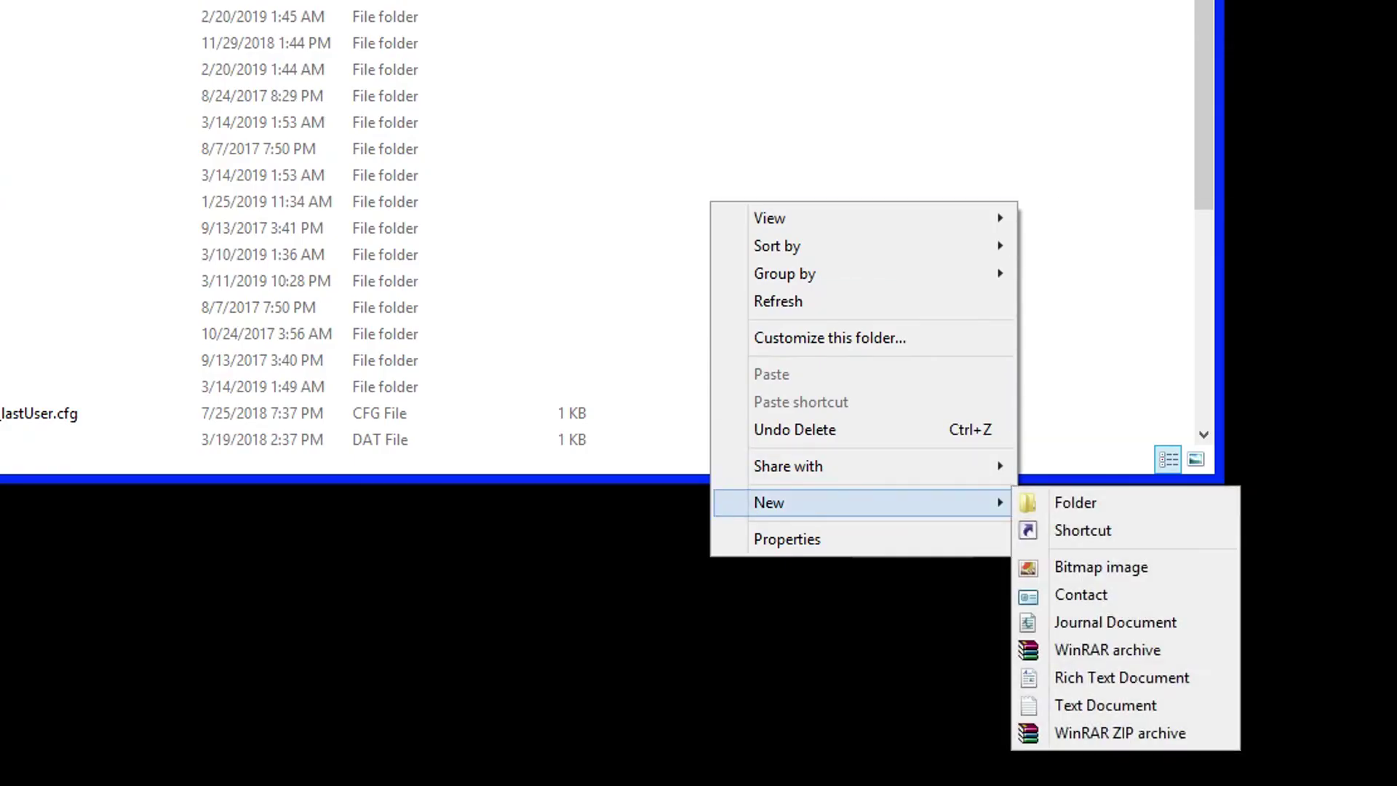
pyautogui.click(1075, 501)
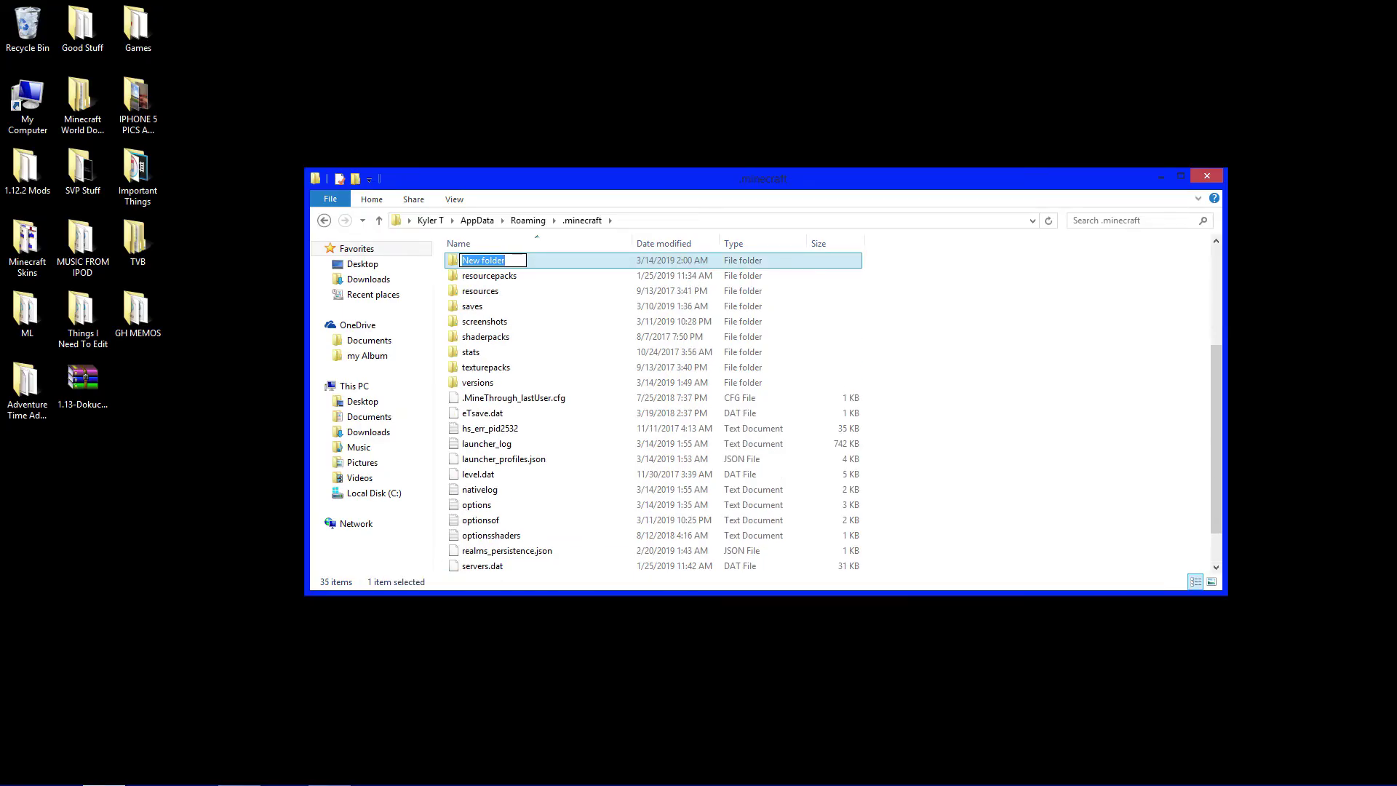
pyautogui.write('mods')
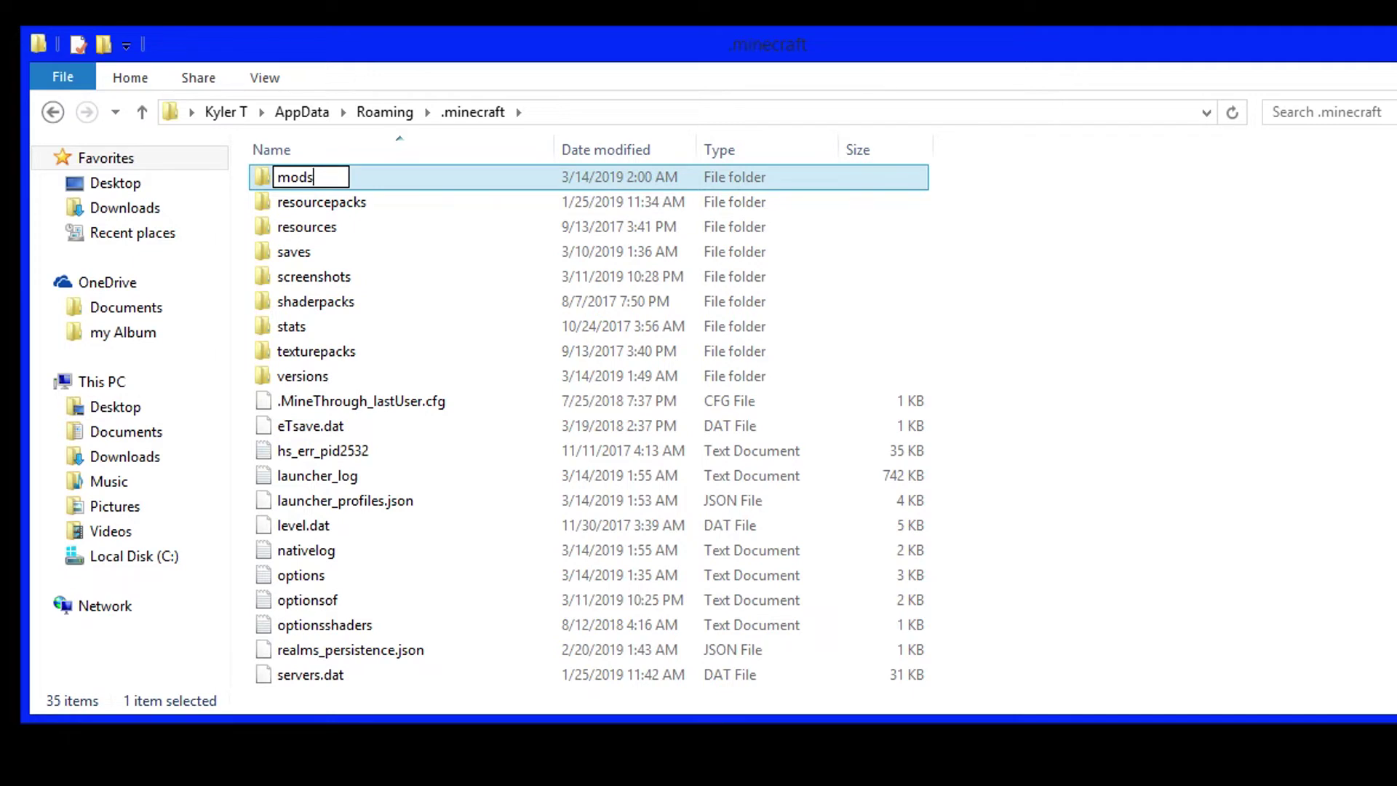
pyautogui.press('Return')
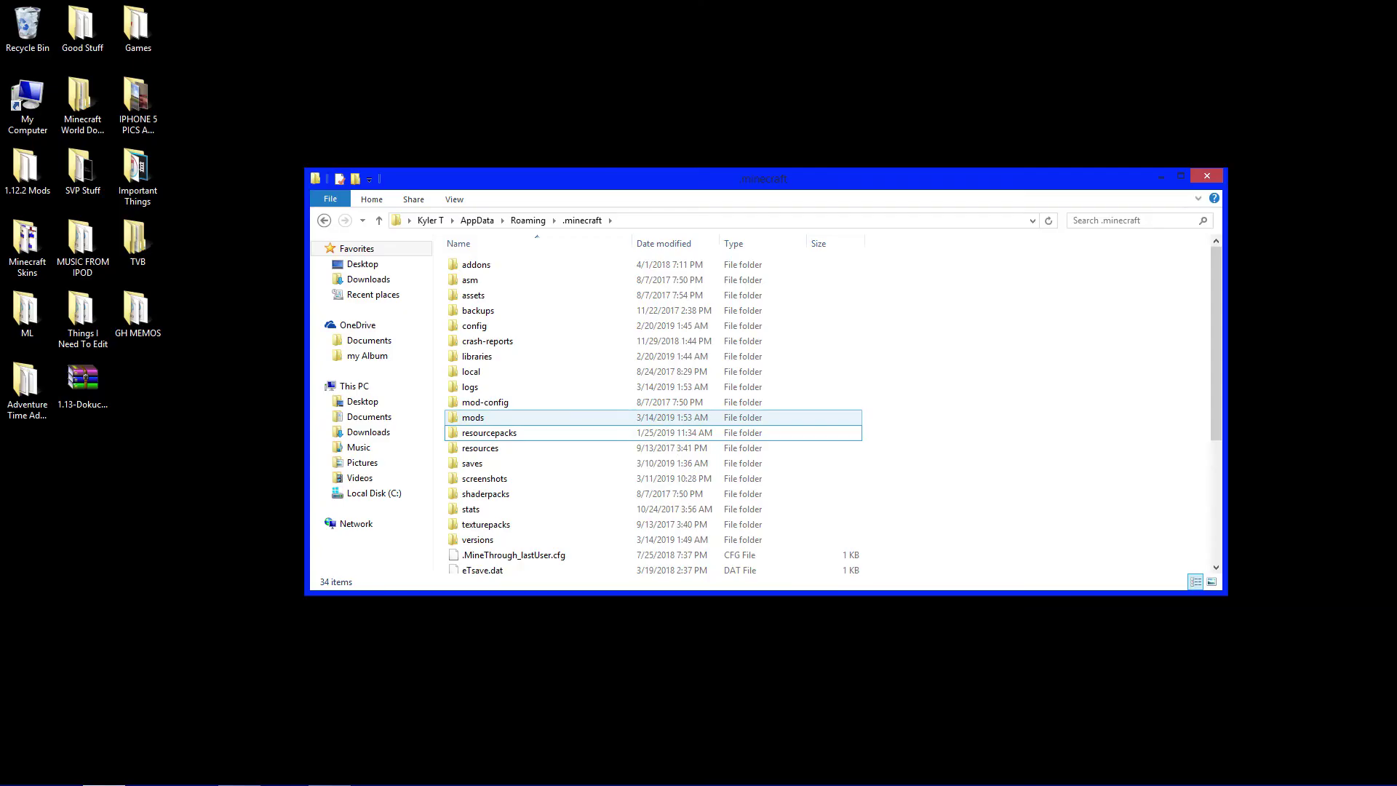
# Step: Open the mods folder in .minecraft and move the Xaero's Minimap mod file from the desktop into it
pyautogui.doubleClick(287, 418)
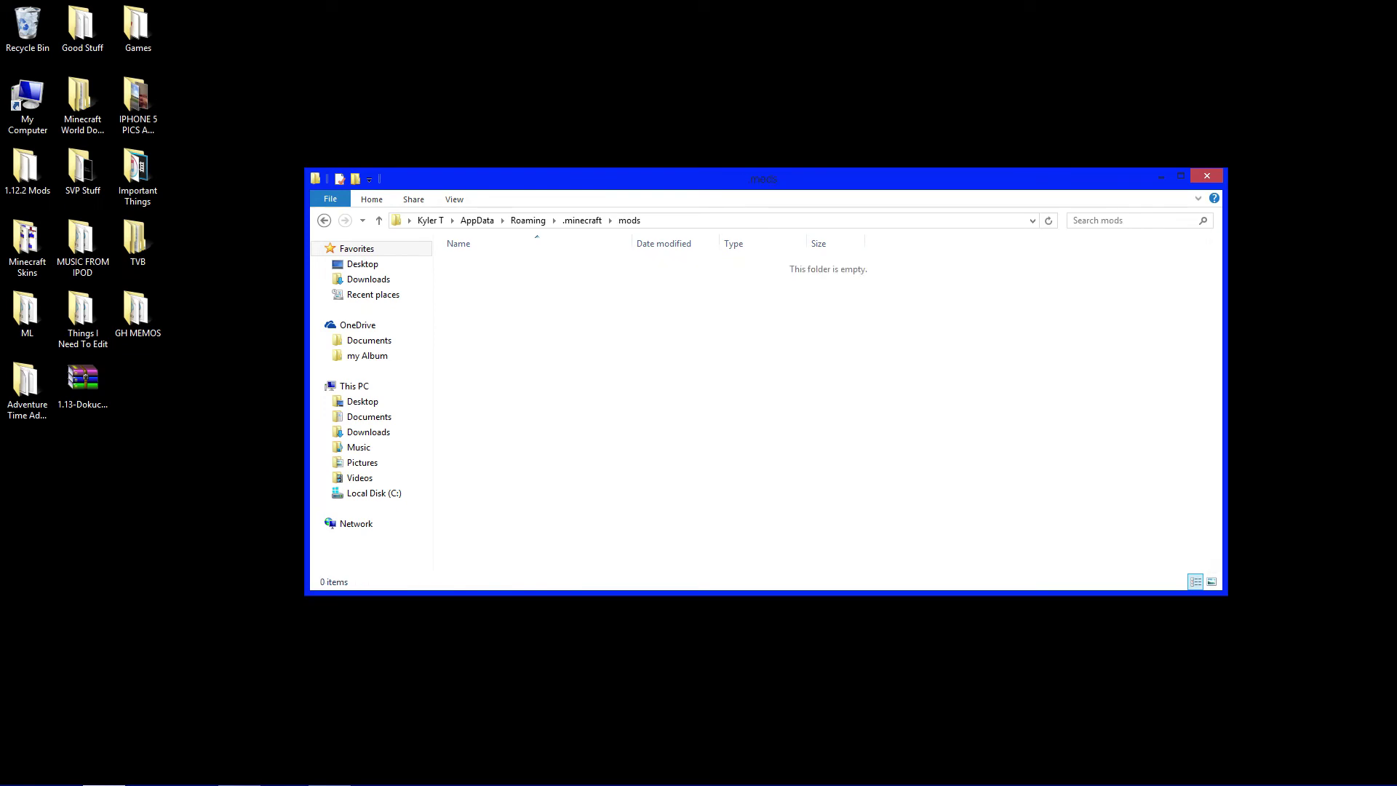
pyautogui.moveTo(763, 178); pyautogui.dragTo(944, 181)
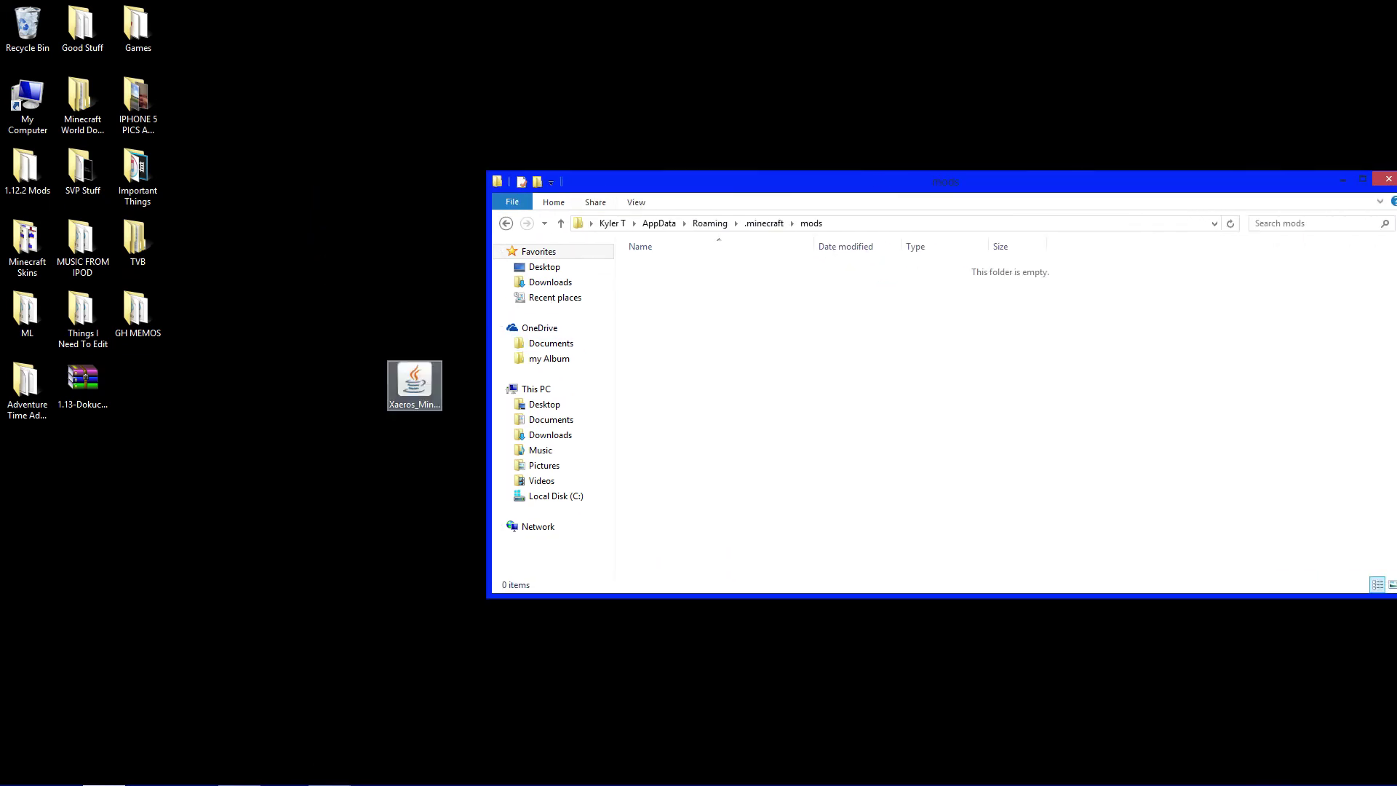
pyautogui.moveTo(415, 380); pyautogui.dragTo(789, 358)
pyautogui.moveTo(945, 181); pyautogui.dragTo(697, 187)
# Step: Launch Minecraft with the forge profile, version 1.13.2-forge-25.0.81, and check the installed mods list for Xaero's Minimap
pyautogui.click(697, 328)
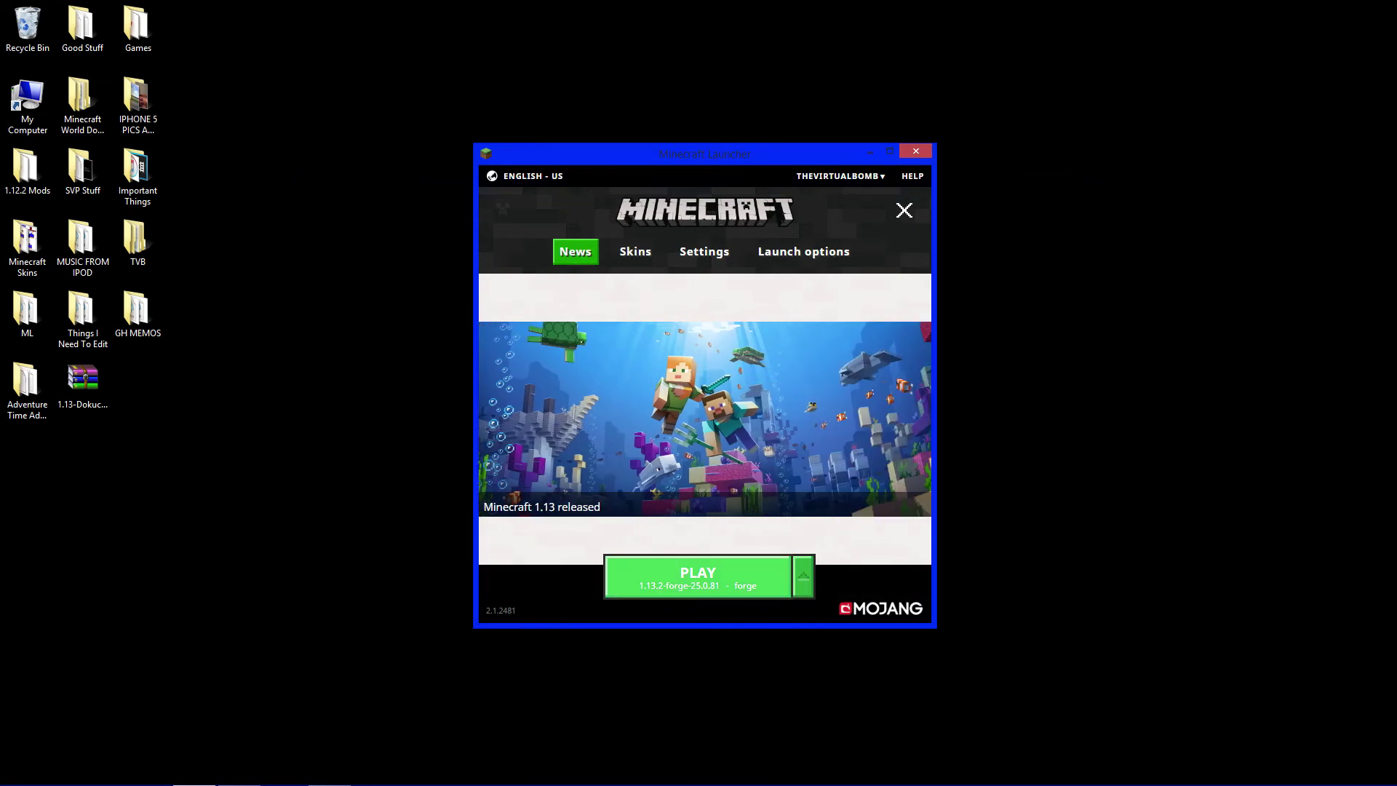
pyautogui.press('Return')
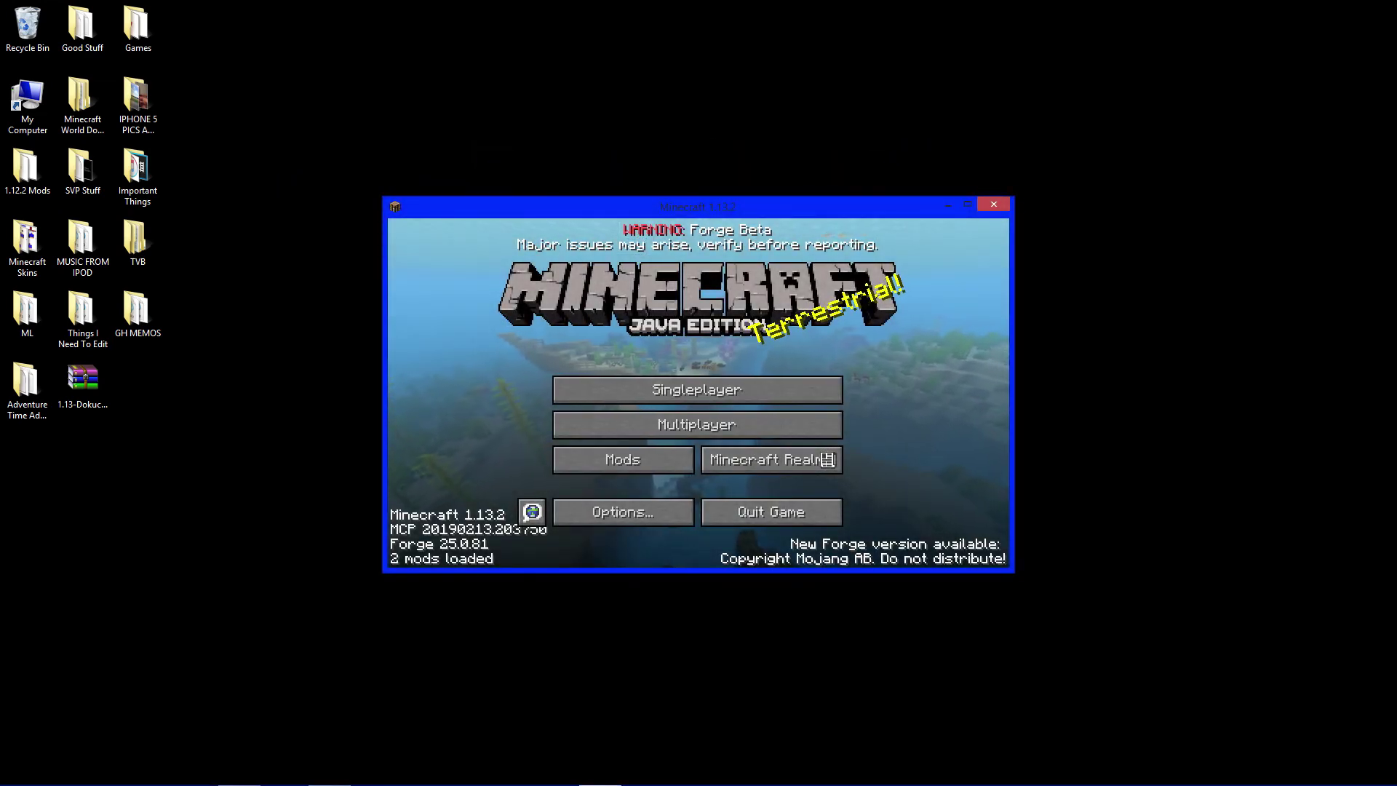
pyautogui.click(623, 459)
pyautogui.click(458, 324)
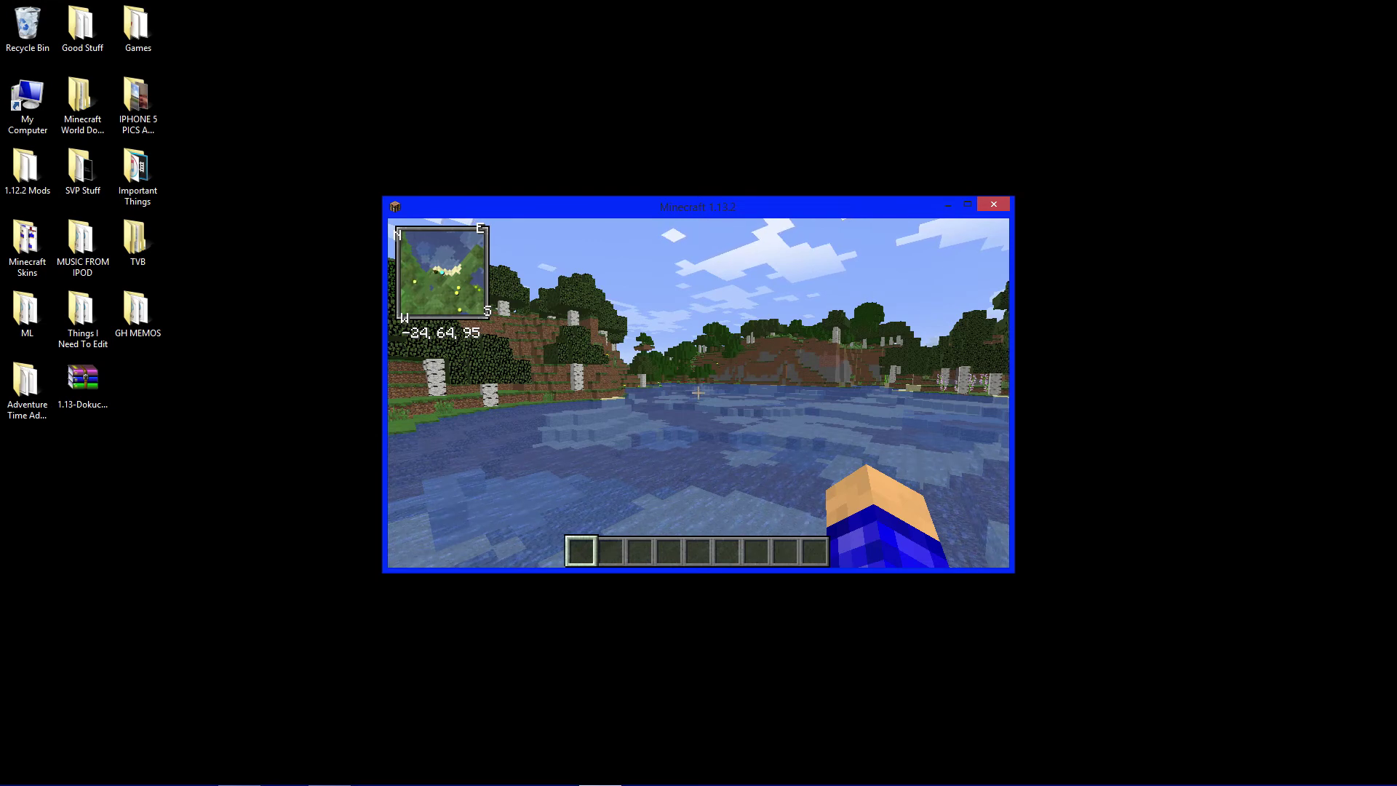
# Step: Look through the Minimap Settings pages inside the world and return to the game
pyautogui.press('y')
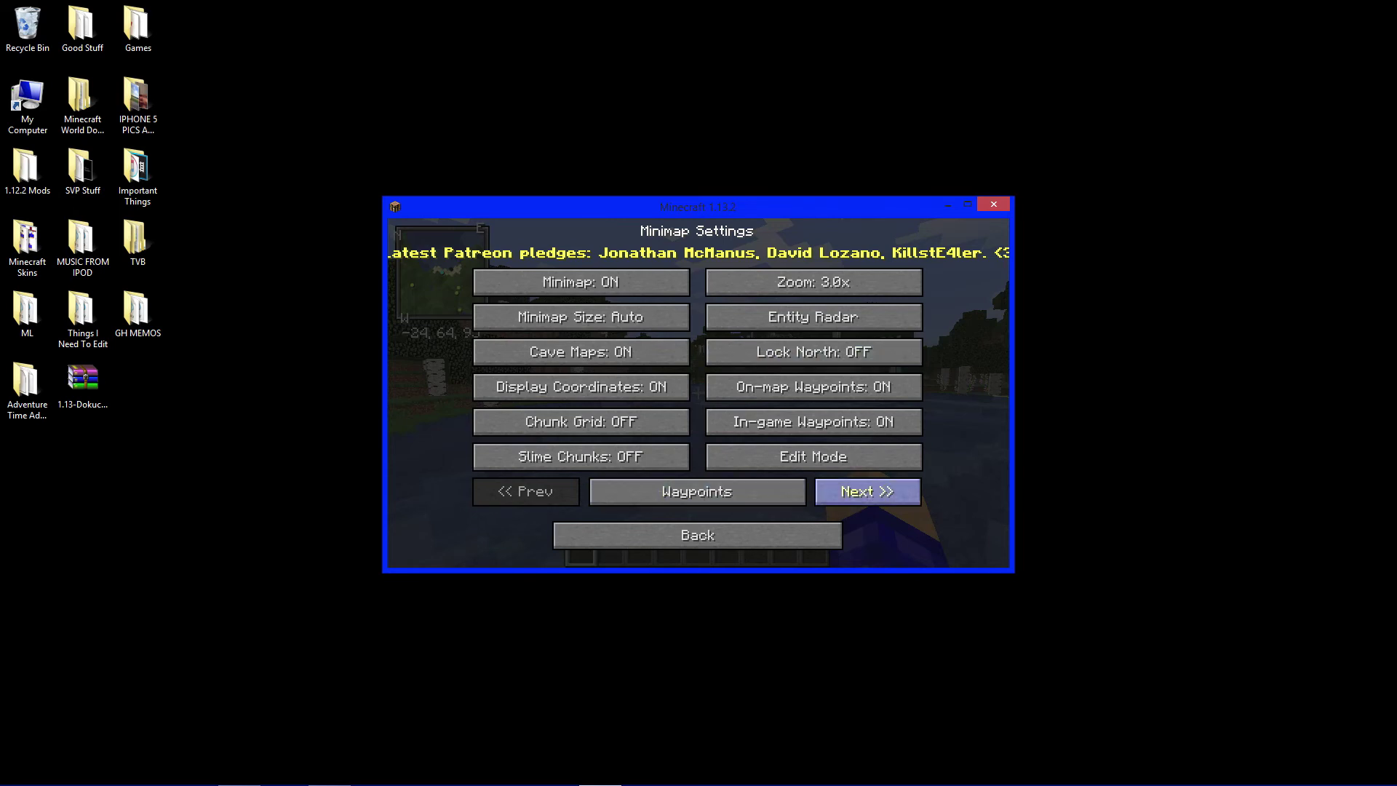
pyautogui.click(867, 491)
pyautogui.click(697, 535)
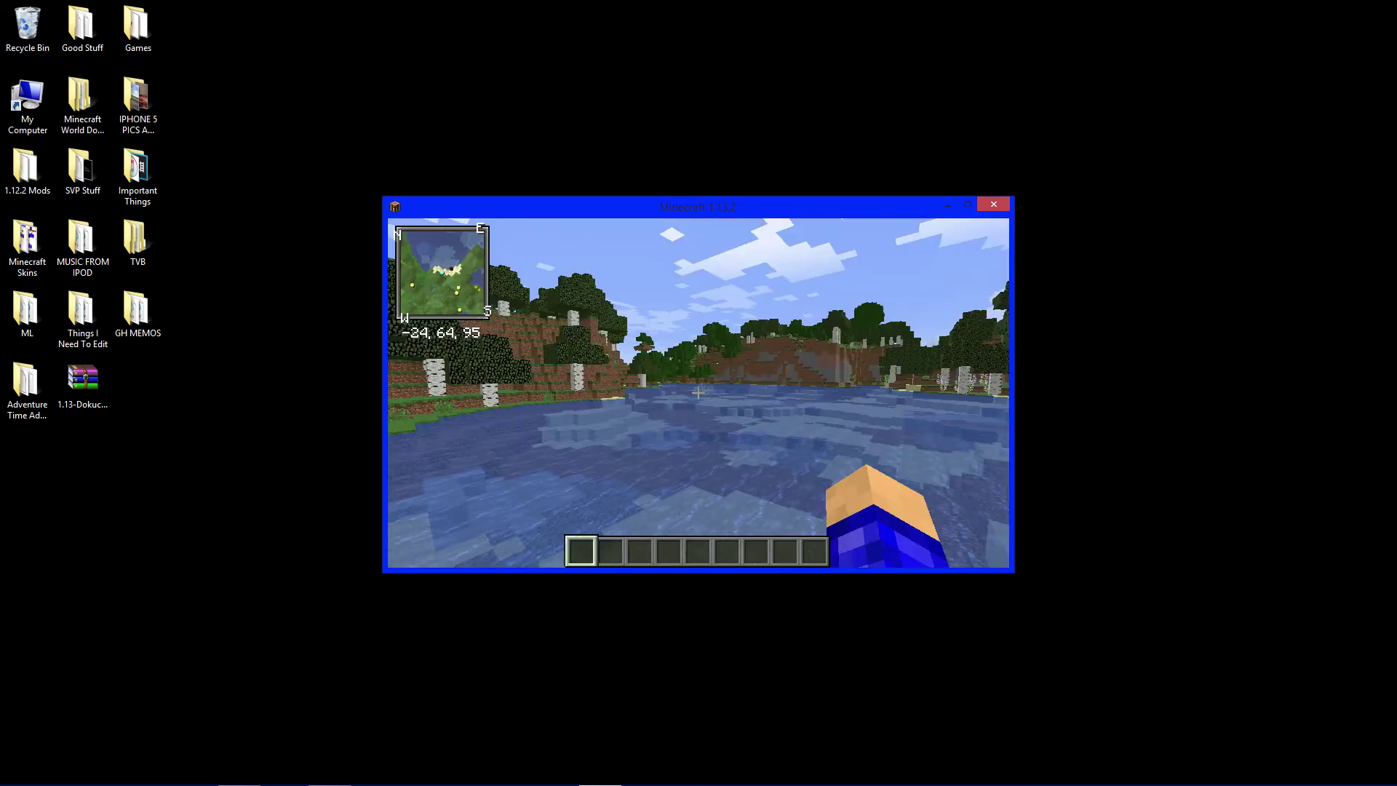
# Step: Create a new waypoint named Home at the player's current position with the colour Dark Blue
pyautogui.press('b')
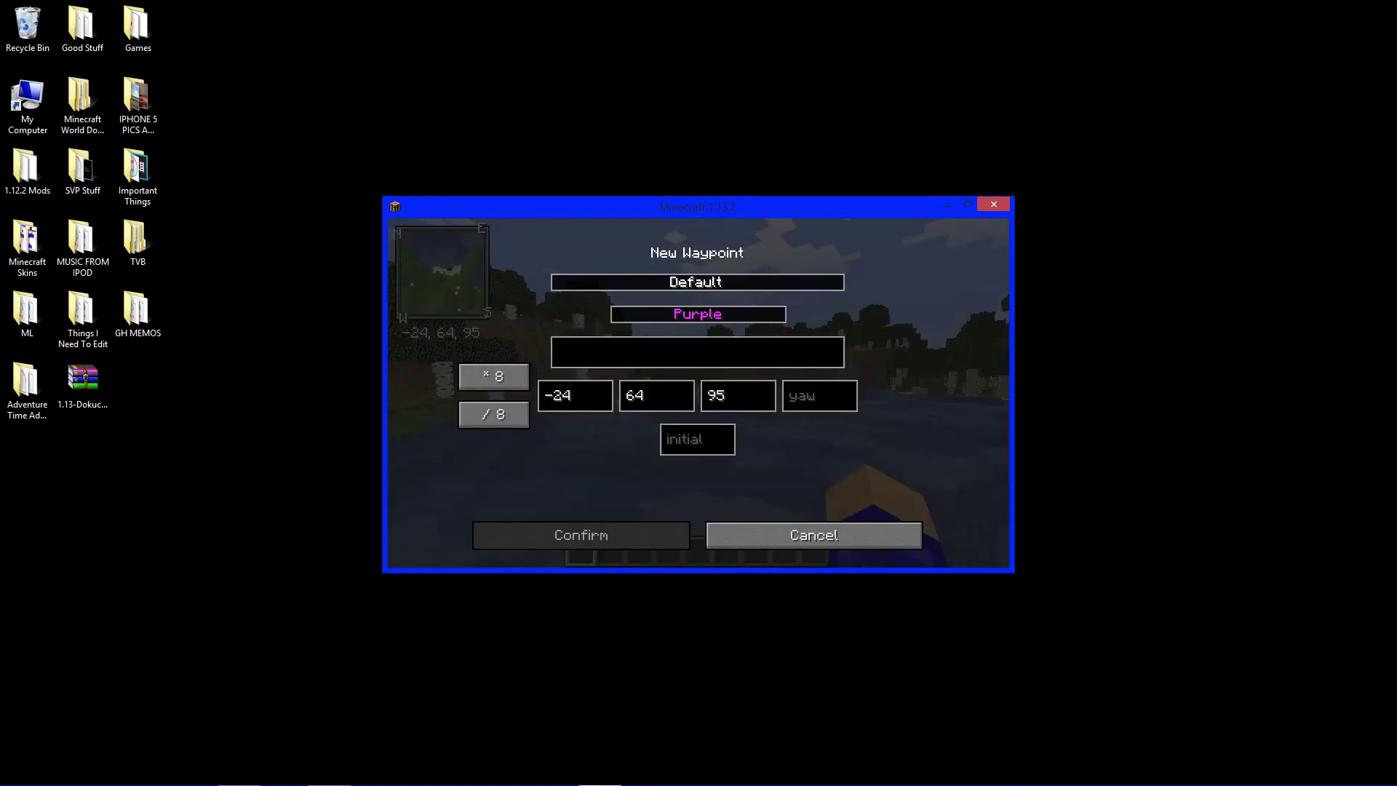
pyautogui.click(698, 314)
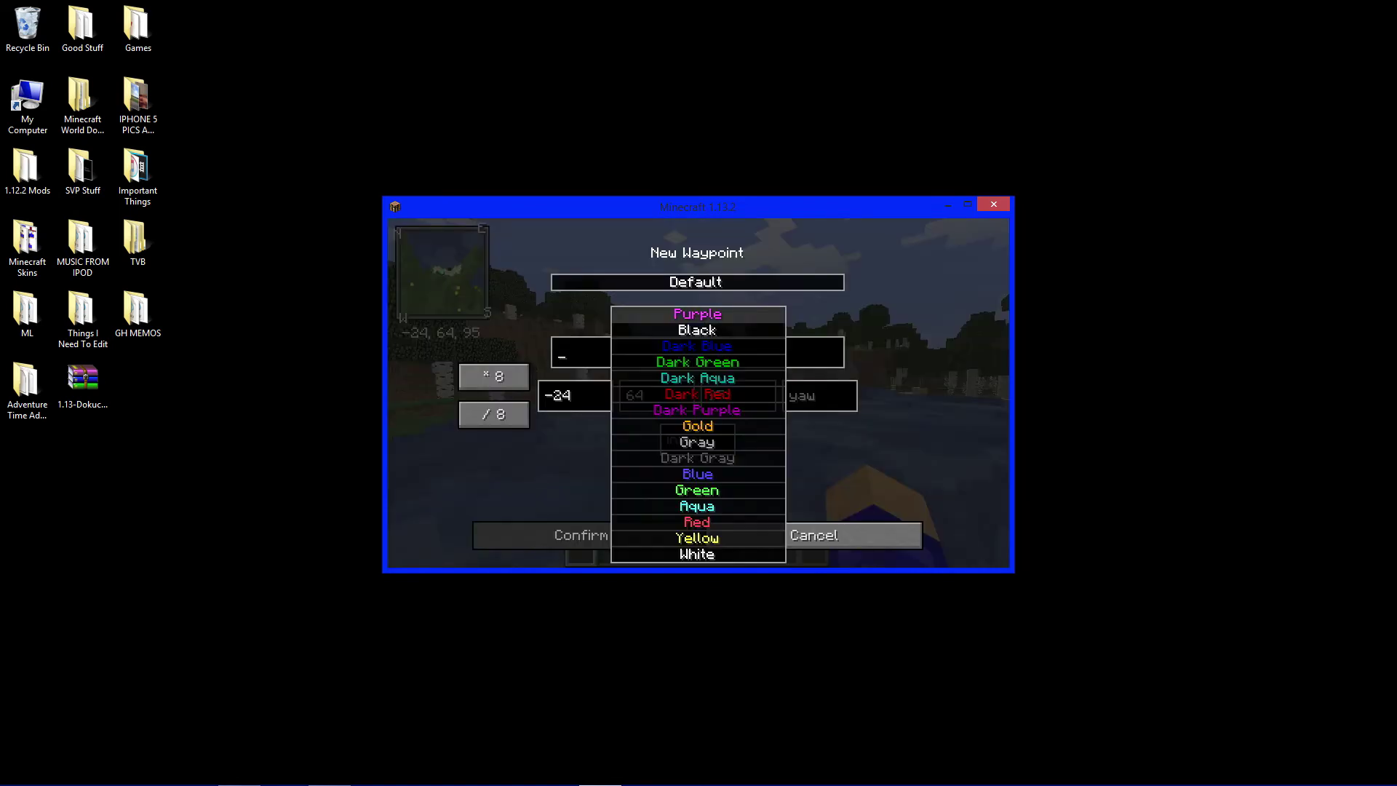
pyautogui.click(697, 361)
pyautogui.click(698, 313)
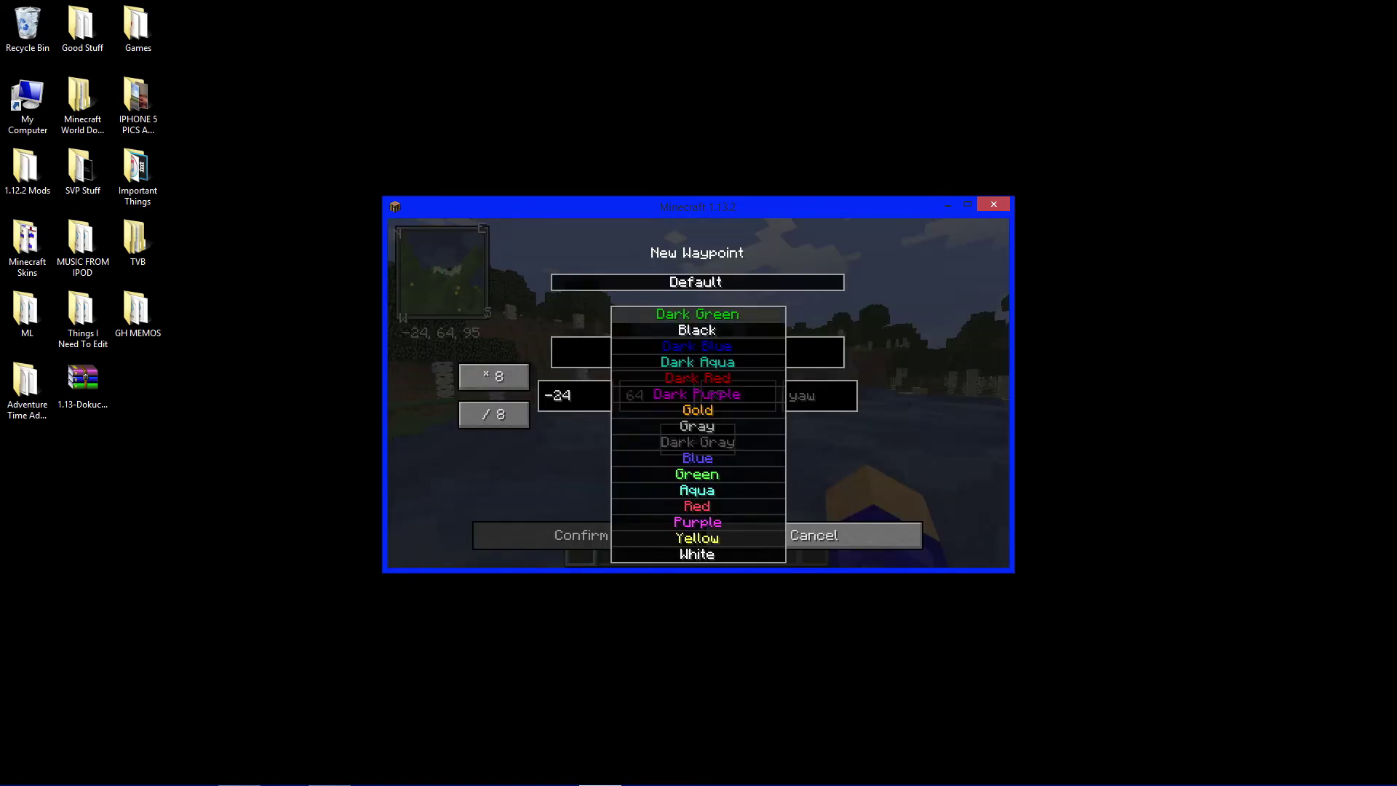
pyautogui.click(698, 346)
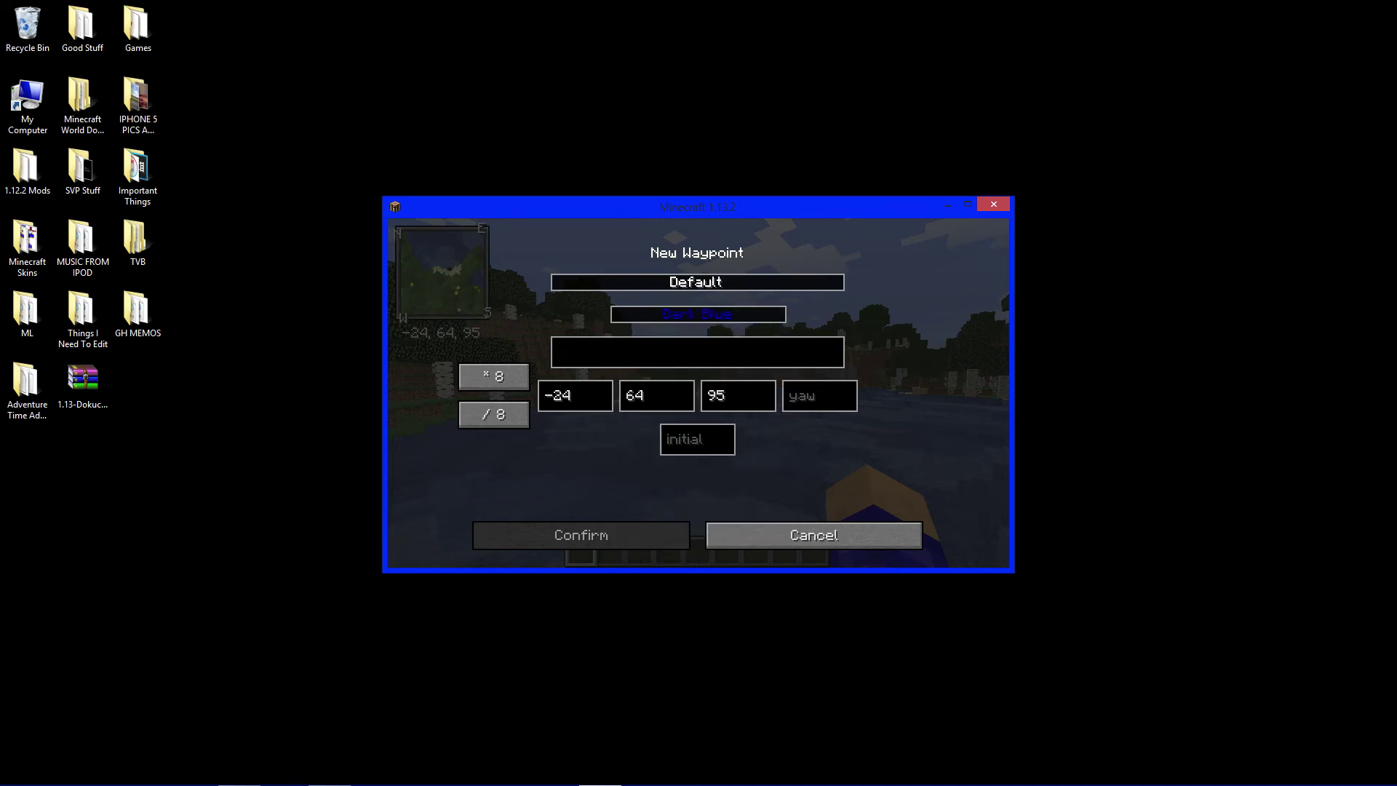
pyautogui.write('Home')
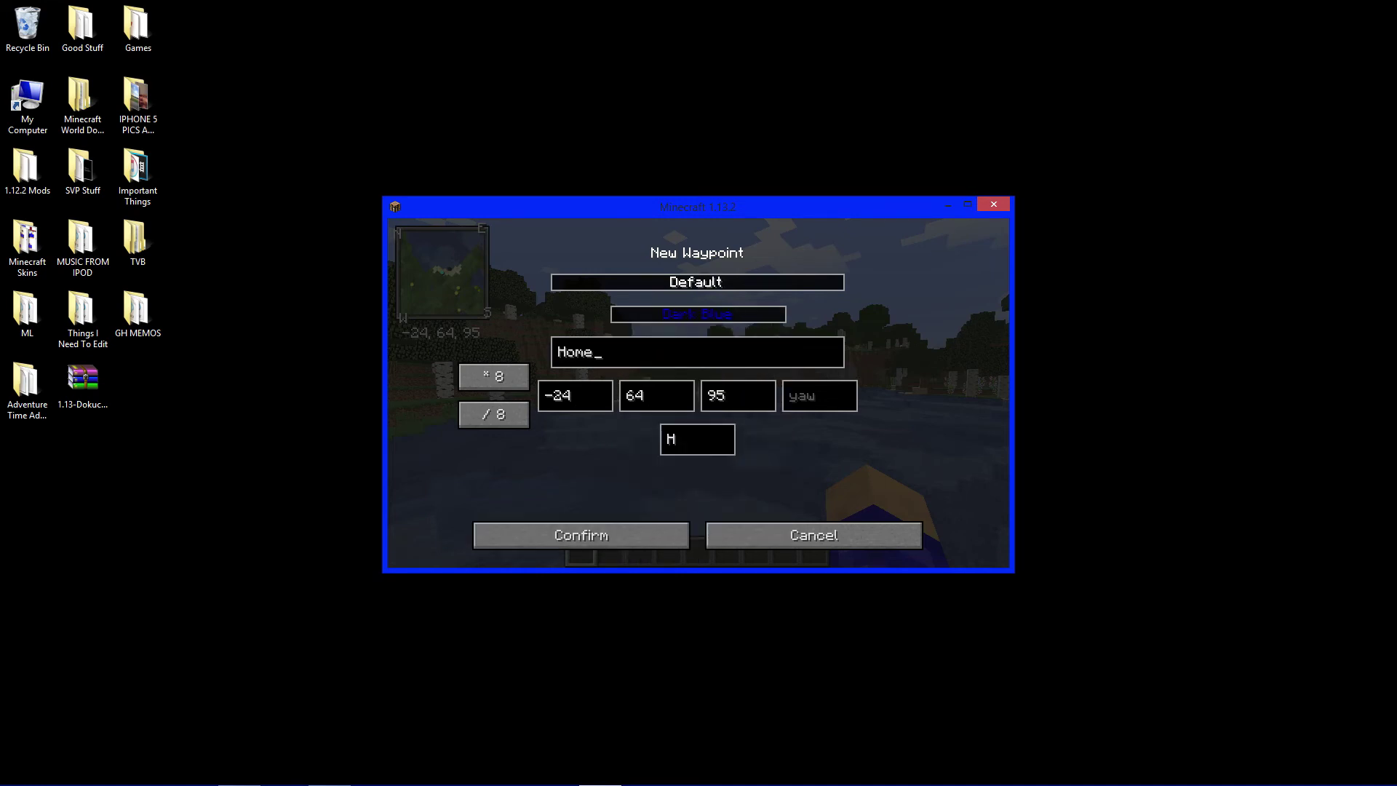
pyautogui.click(581, 535)
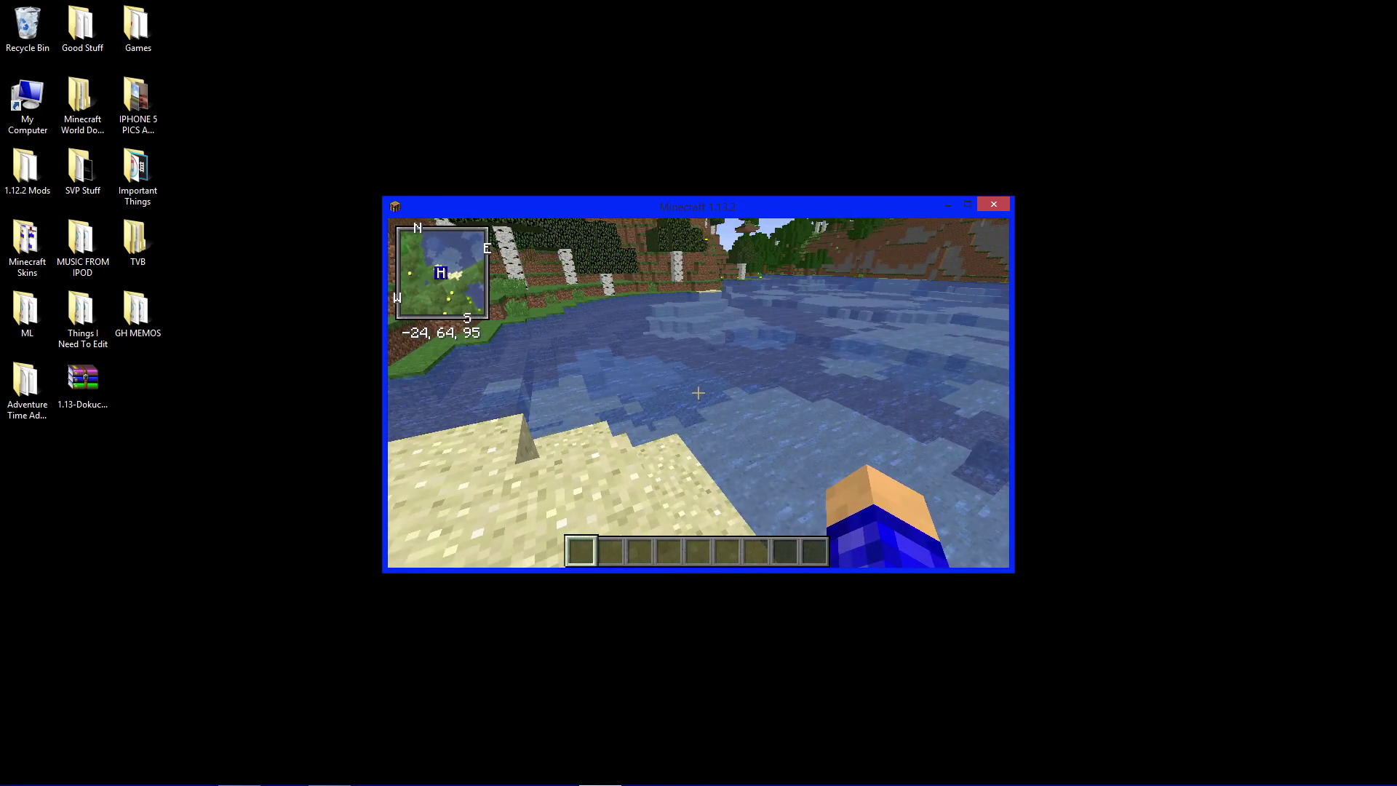
# Step: Move the player away across the water and check the Home waypoint's marker on the minimap and in the world
pyautogui.press('s')
pyautogui.press('w')
pyautogui.press('w')
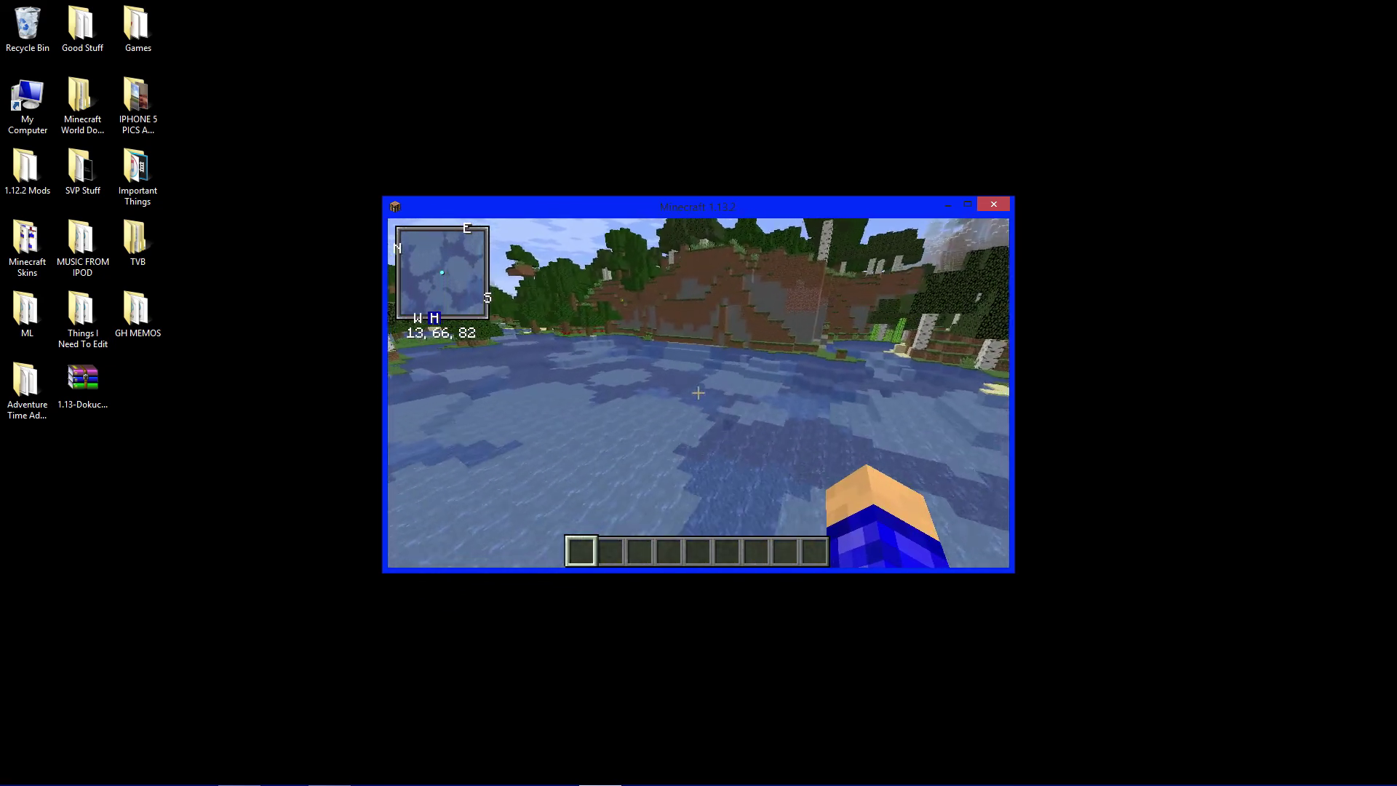
pyautogui.press('w')
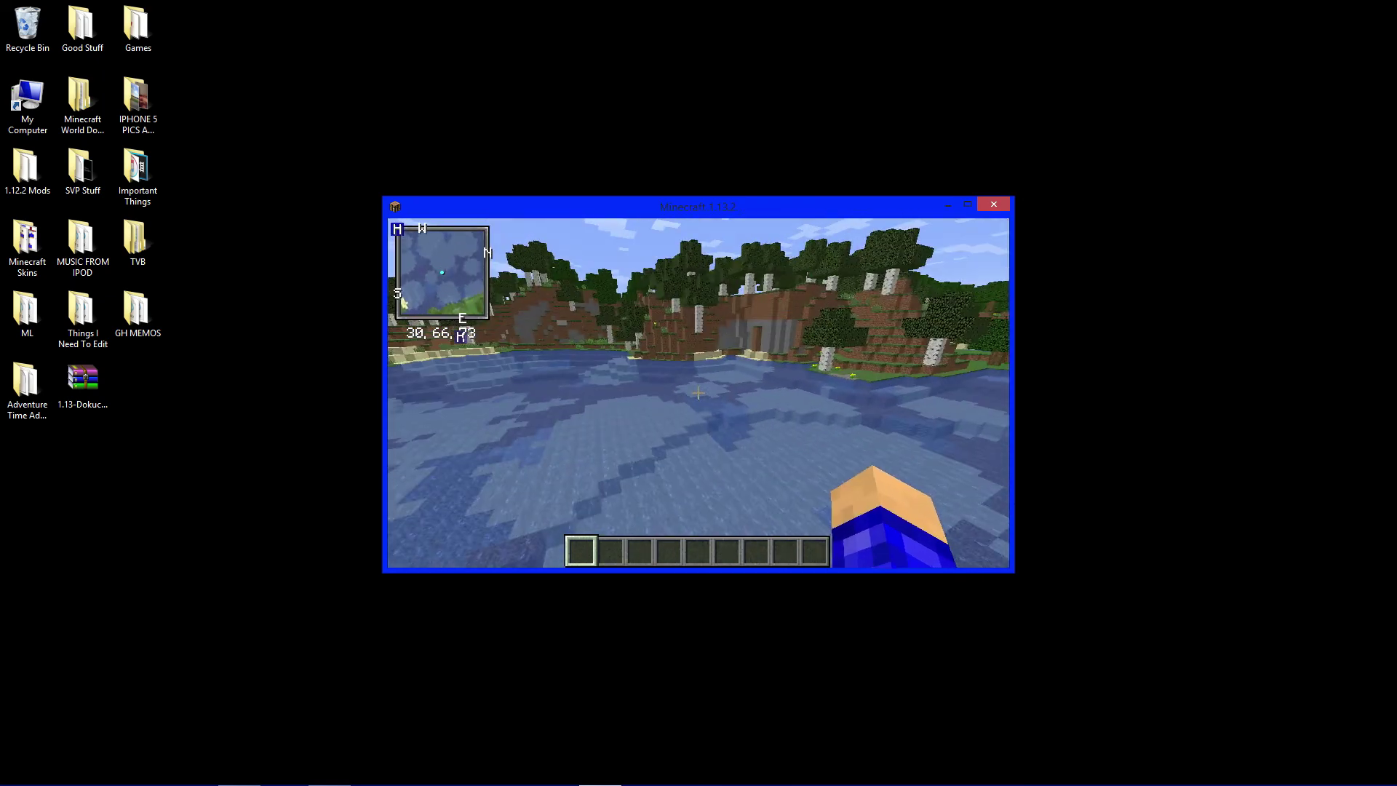